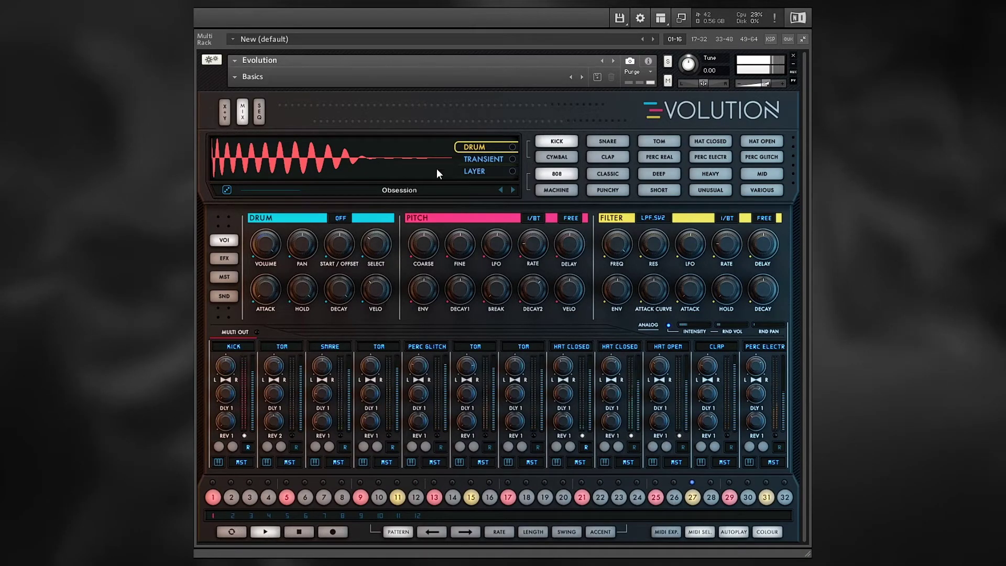
- Audition the presets after Basics one by one up to Chuggerific, and stop the sequencer playback
click(582, 77)
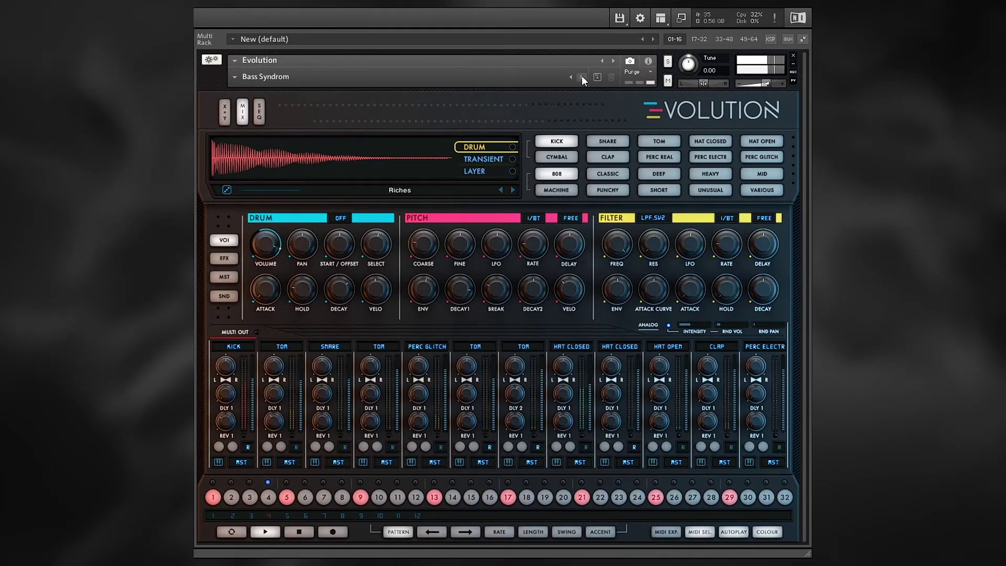
click(582, 77)
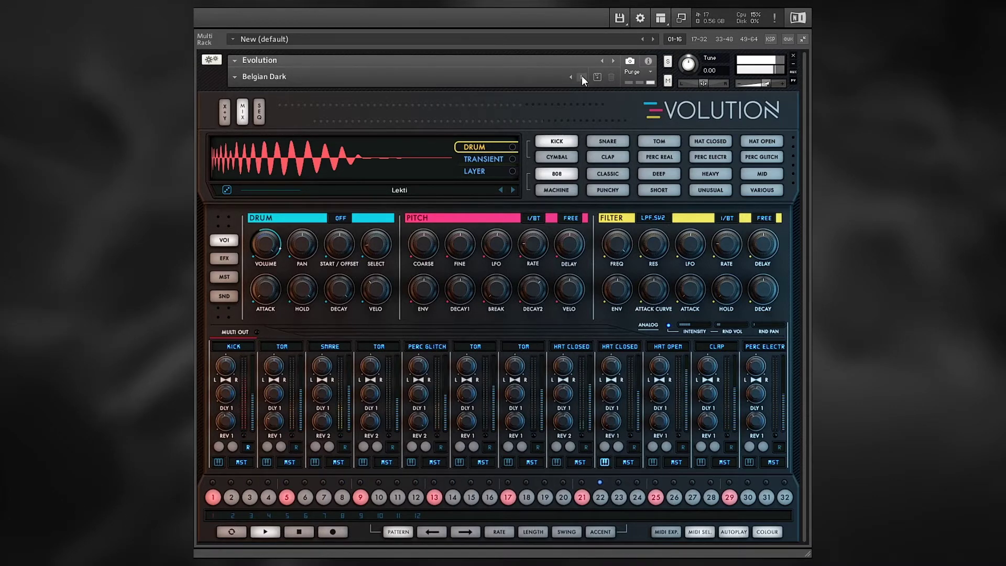
click(581, 77)
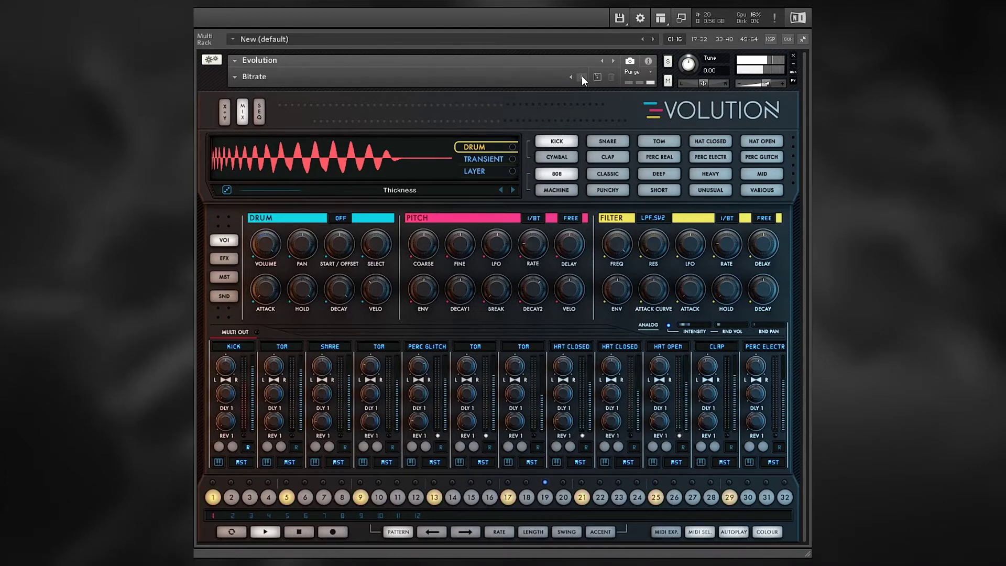
click(582, 77)
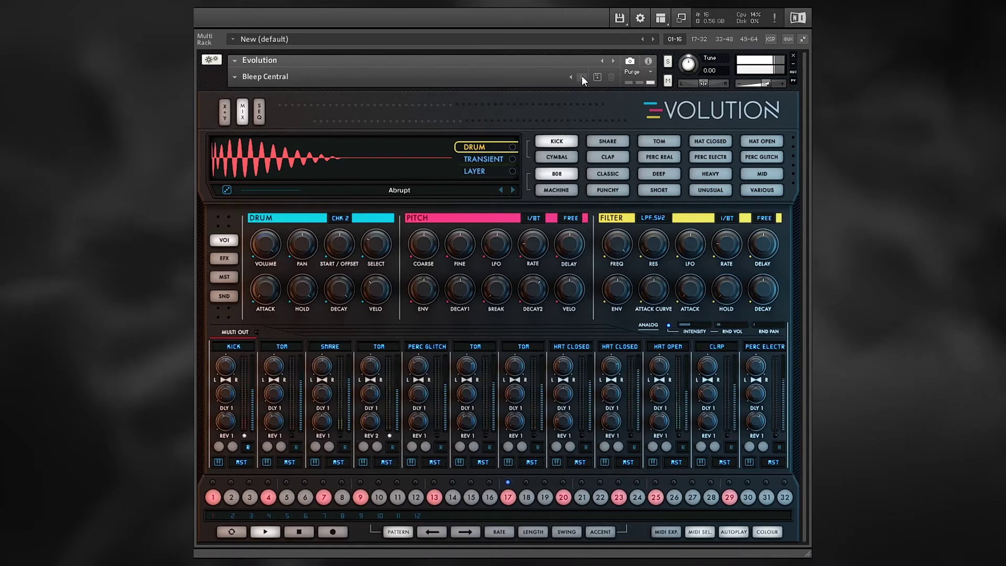
click(581, 77)
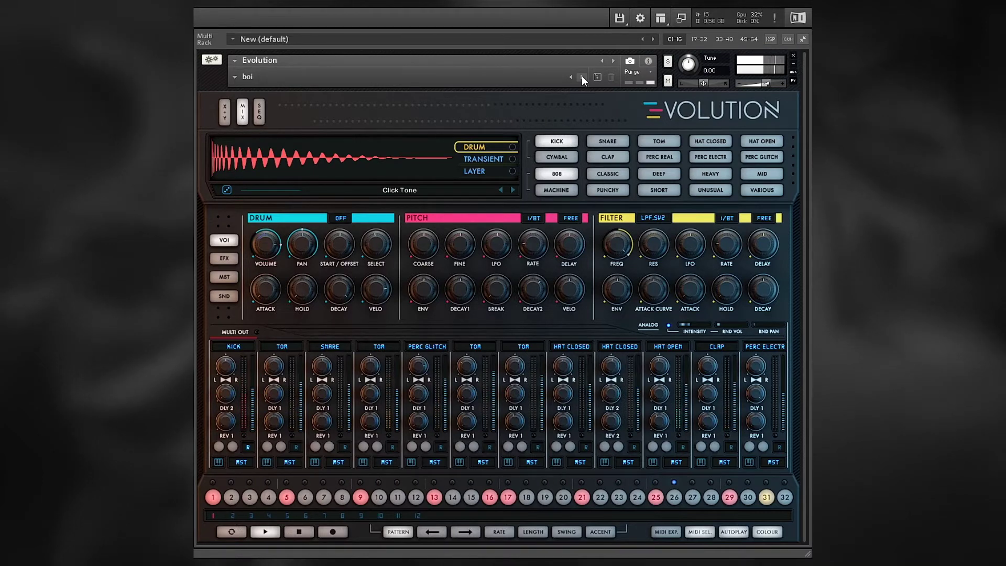
click(582, 77)
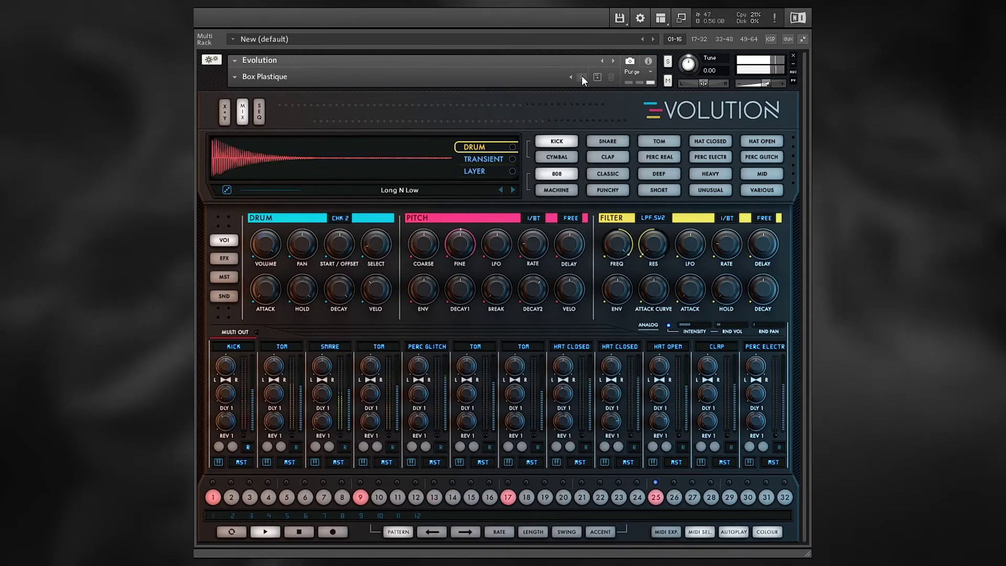
click(582, 77)
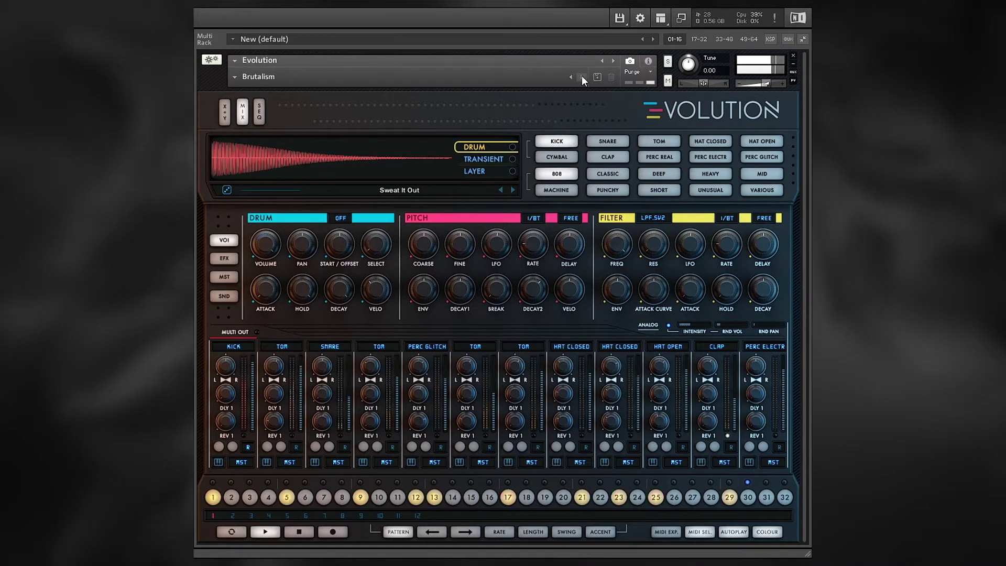
click(581, 77)
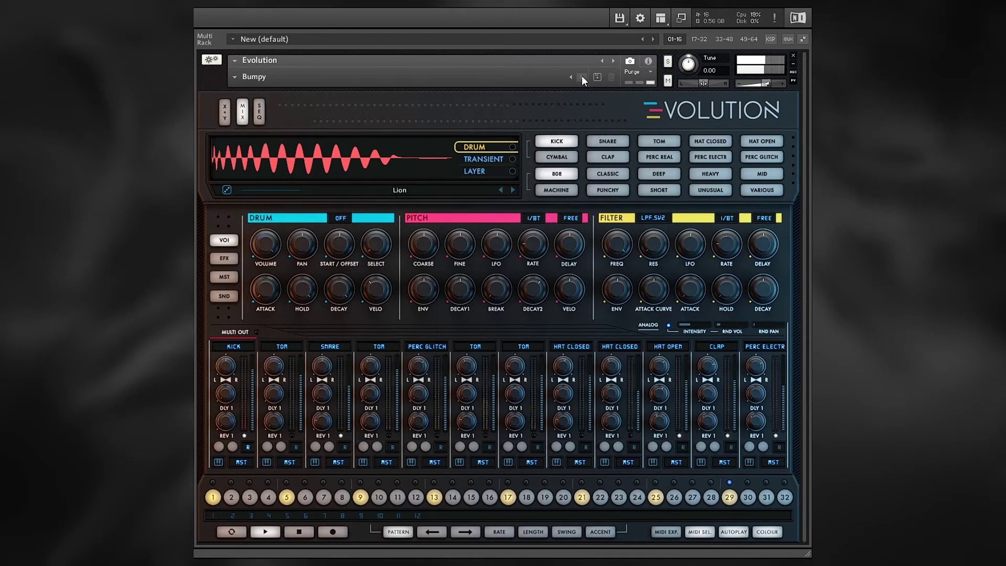
click(581, 77)
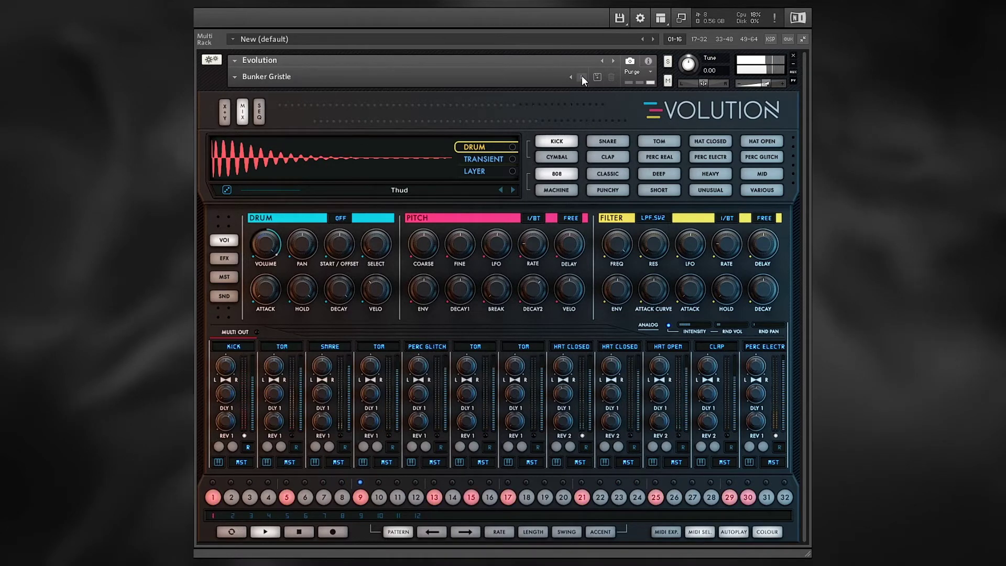
click(582, 77)
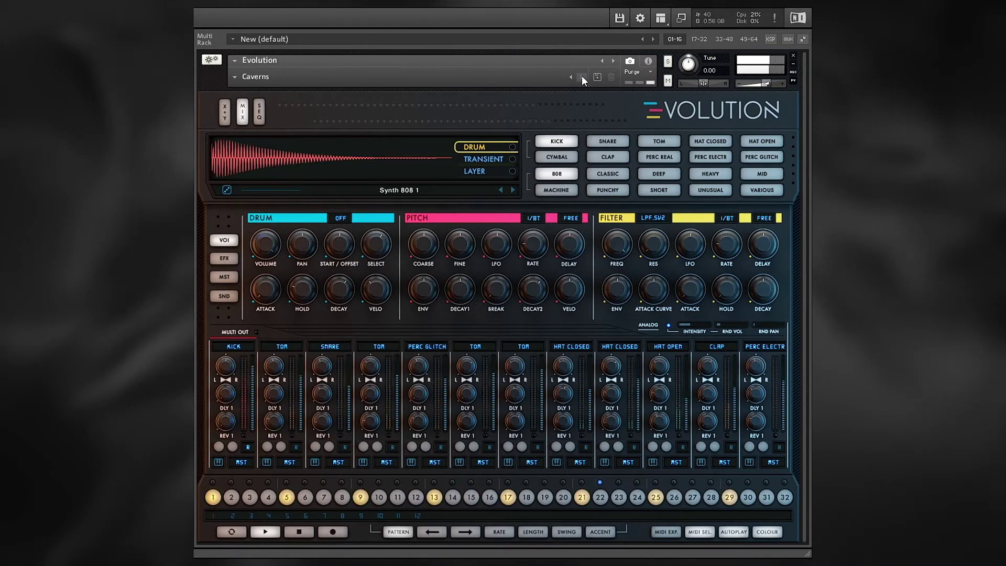
click(581, 77)
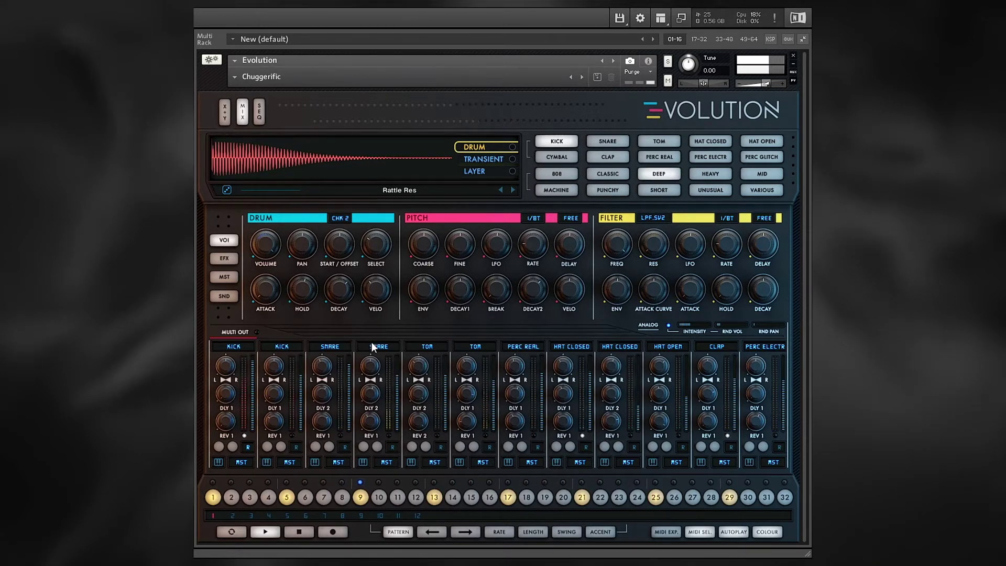
click(300, 532)
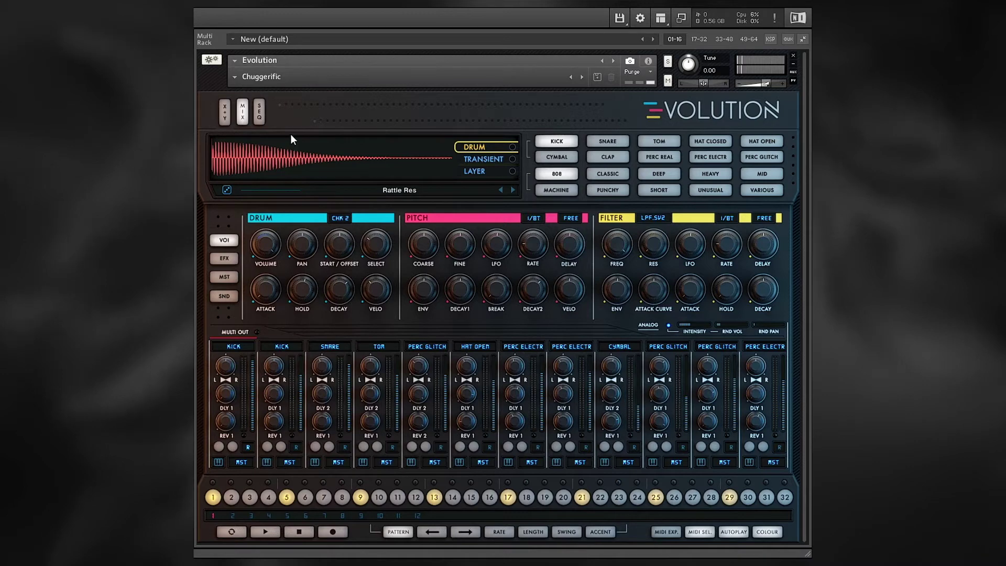
- Browse the preset genre categories down to Techno and Trap, and close the preset list without loading anything
click(236, 77)
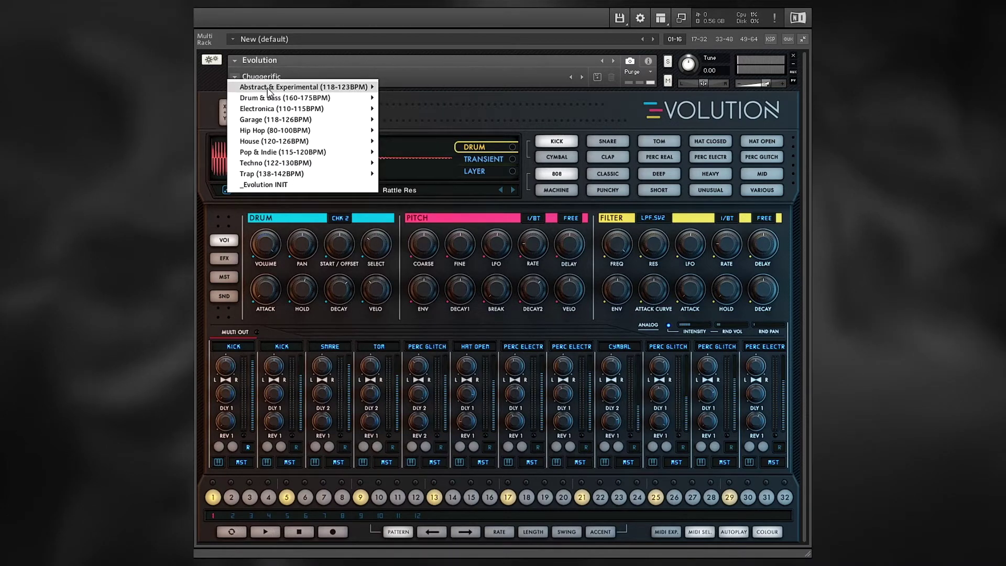
mouse_move(294, 90)
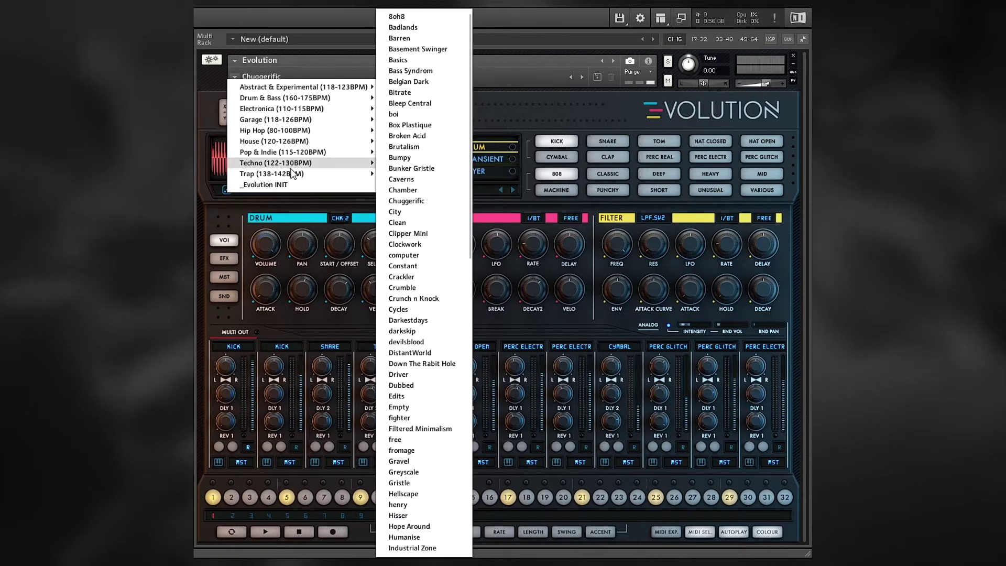
mouse_move(294, 178)
click(209, 75)
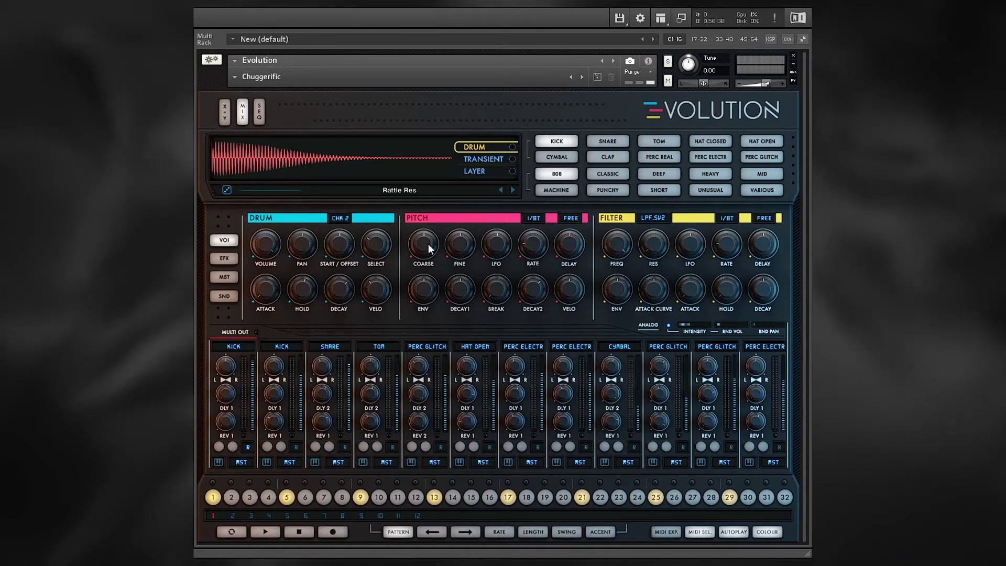
- Review the channel effects, master and send pages, auditioning the snare and first kick channels, and return to the voice page
mouse_move(426, 248)
mouse_down()
mouse_move(429, 228)
mouse_move(420, 265)
mouse_move(422, 247)
mouse_up()
click(223, 259)
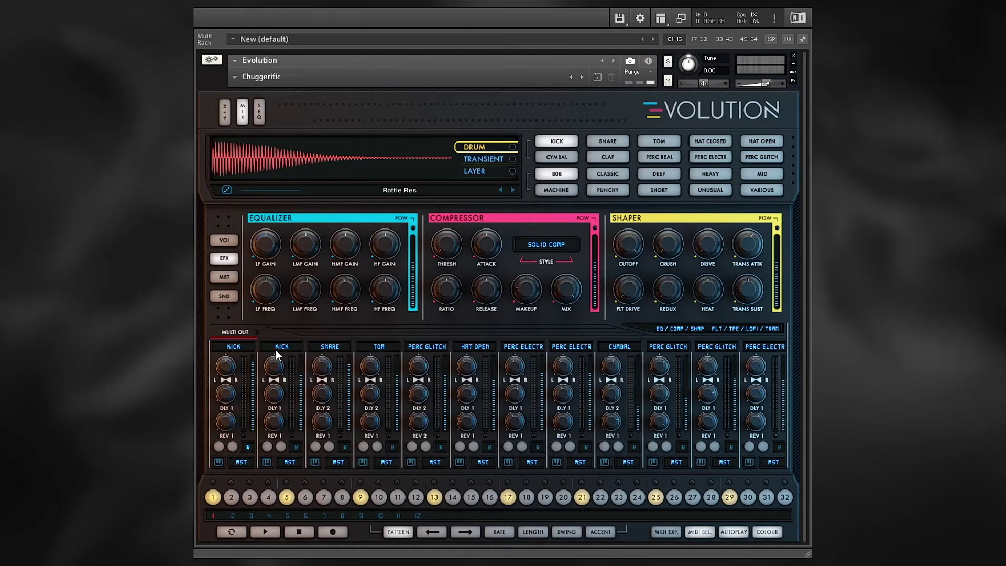
click(334, 348)
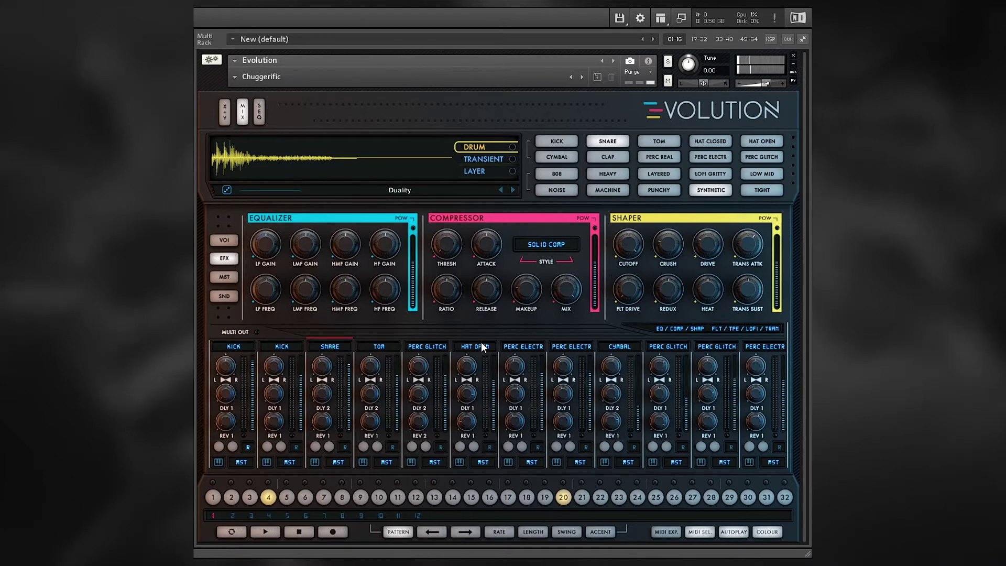
click(239, 347)
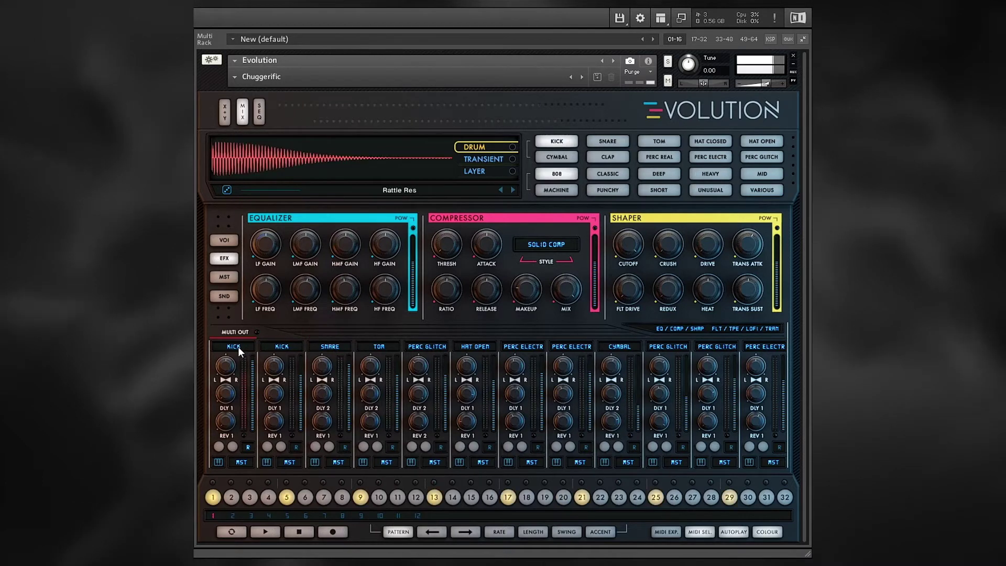
click(219, 277)
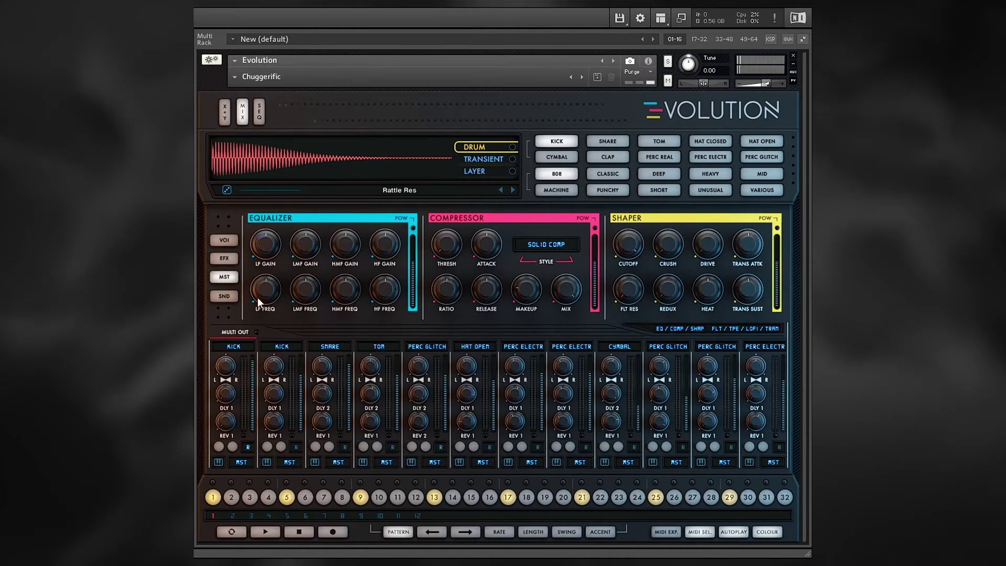
click(233, 299)
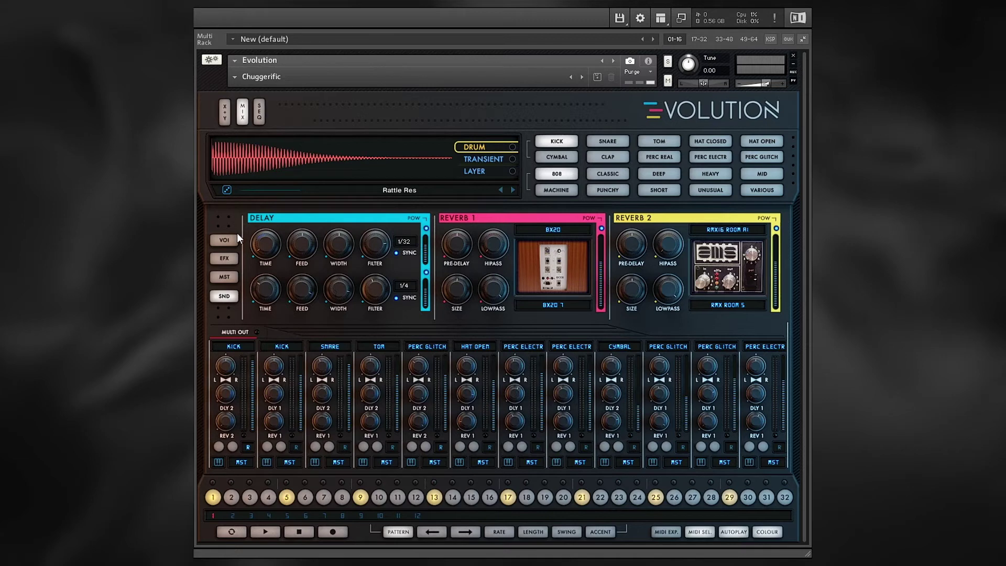
click(225, 240)
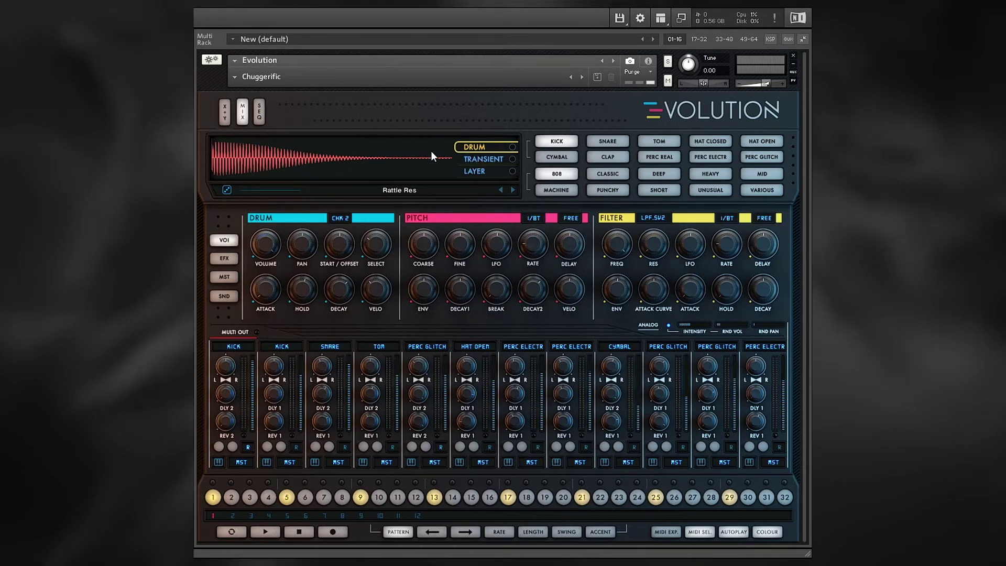
- Audition the second kick and the snare channels, and reselect the first kick channel
click(281, 347)
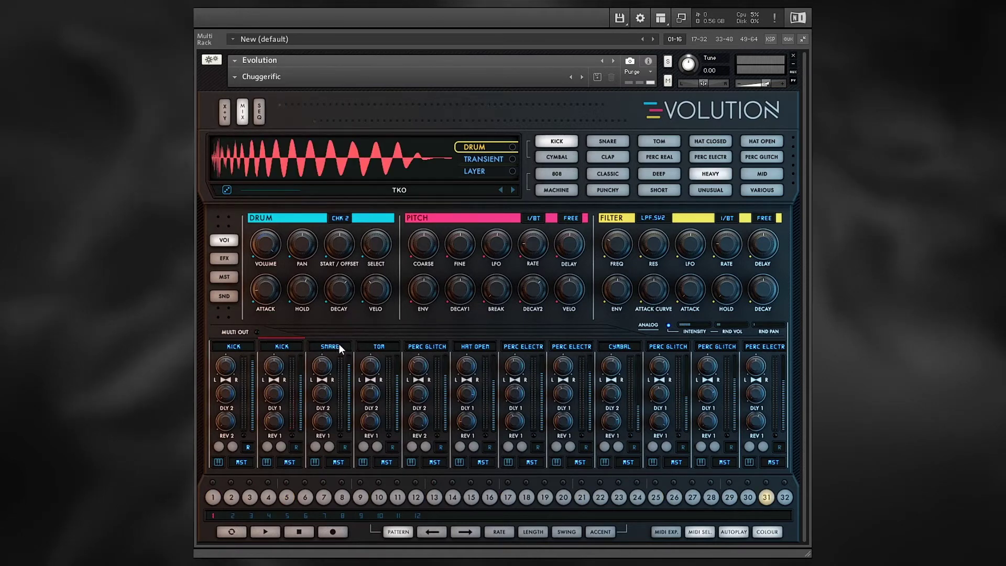
click(336, 345)
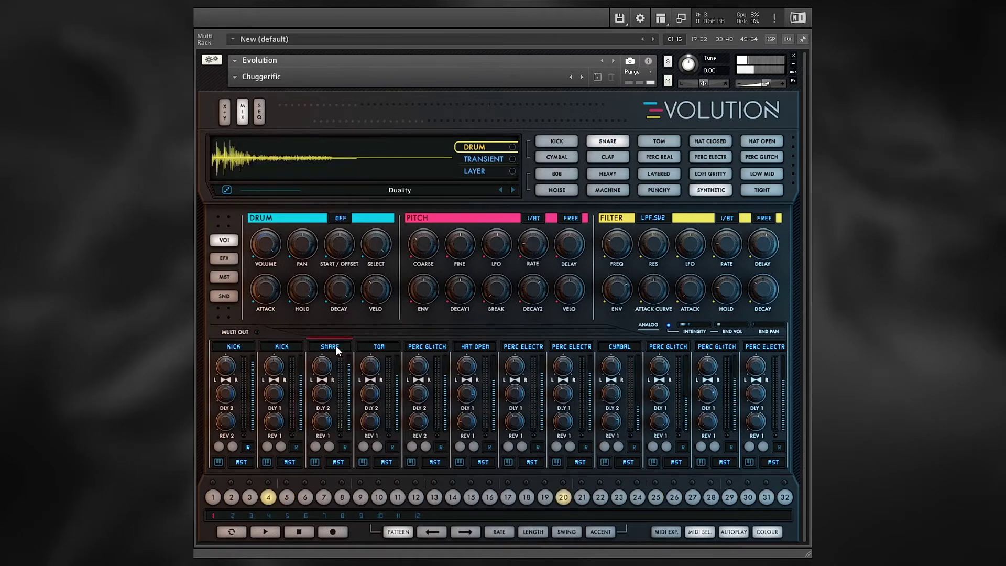
click(235, 348)
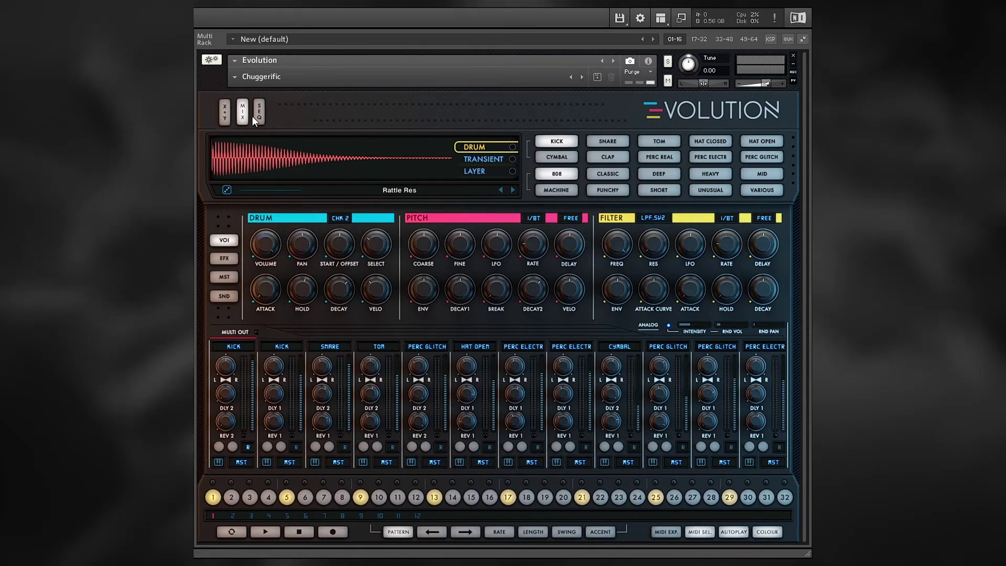
- Show the XY page and move the first kick's blend point to slightly below and beside the pad's centre, towards Layer
click(224, 112)
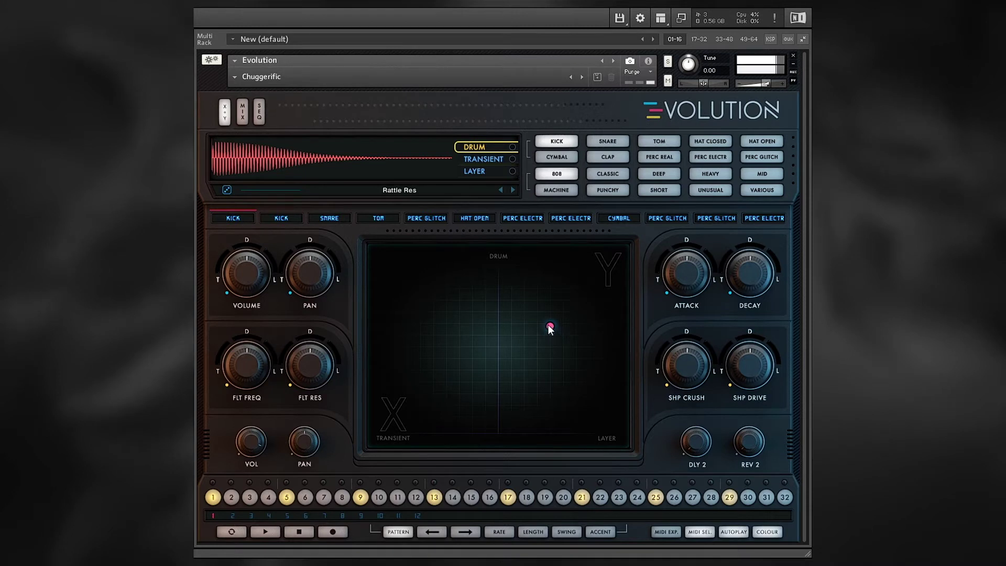
drag(553, 331, 512, 326)
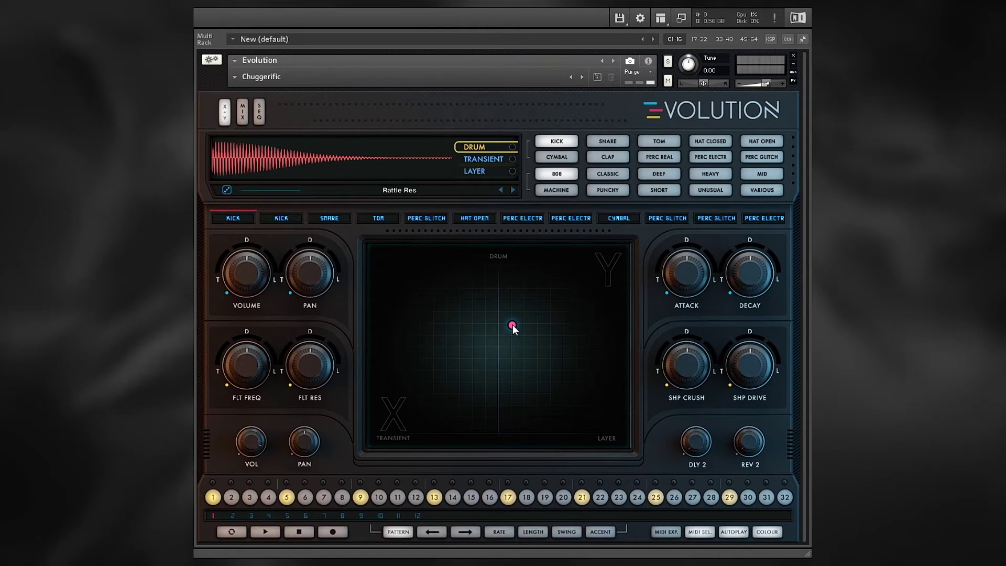
drag(512, 325, 518, 366)
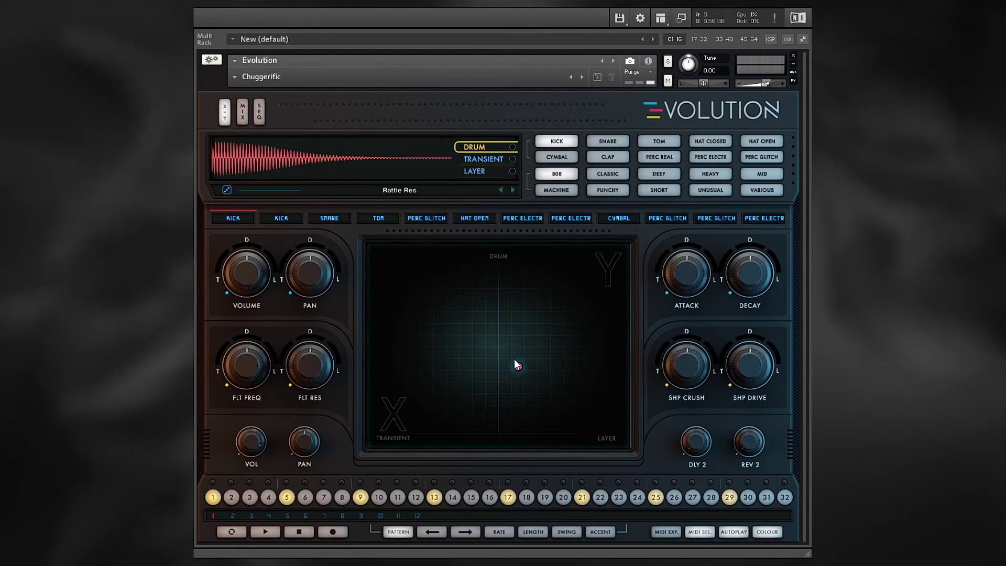
- Audition the A-Bomb 1 kick sample with the XY blend point moved up to Drum, and switch to A-Bomb 2
click(408, 190)
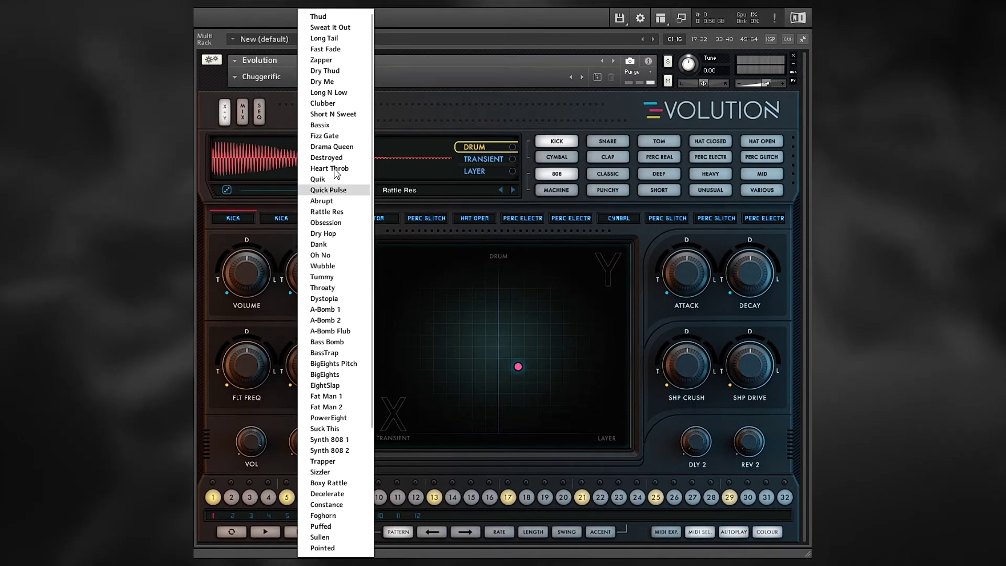
click(325, 309)
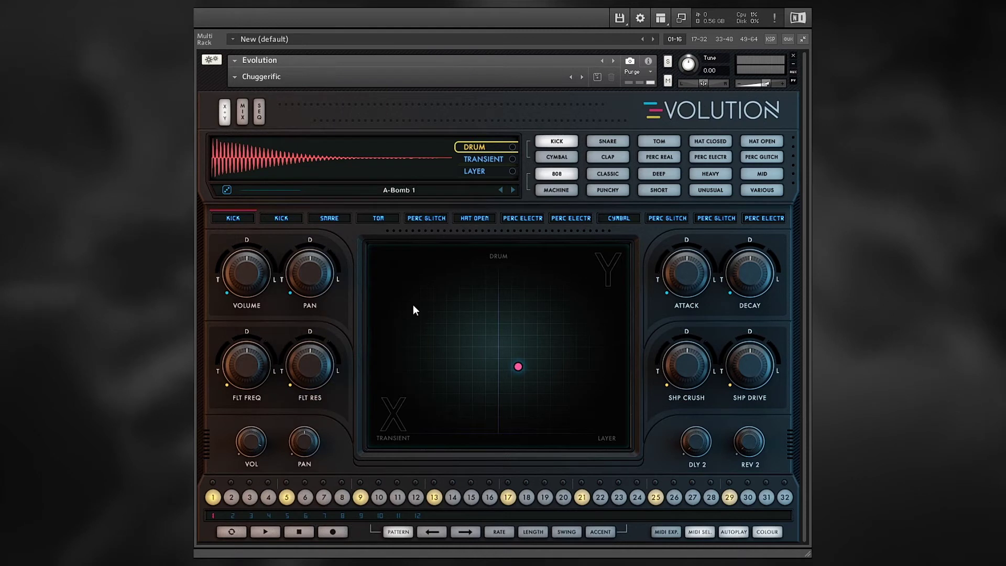
click(505, 359)
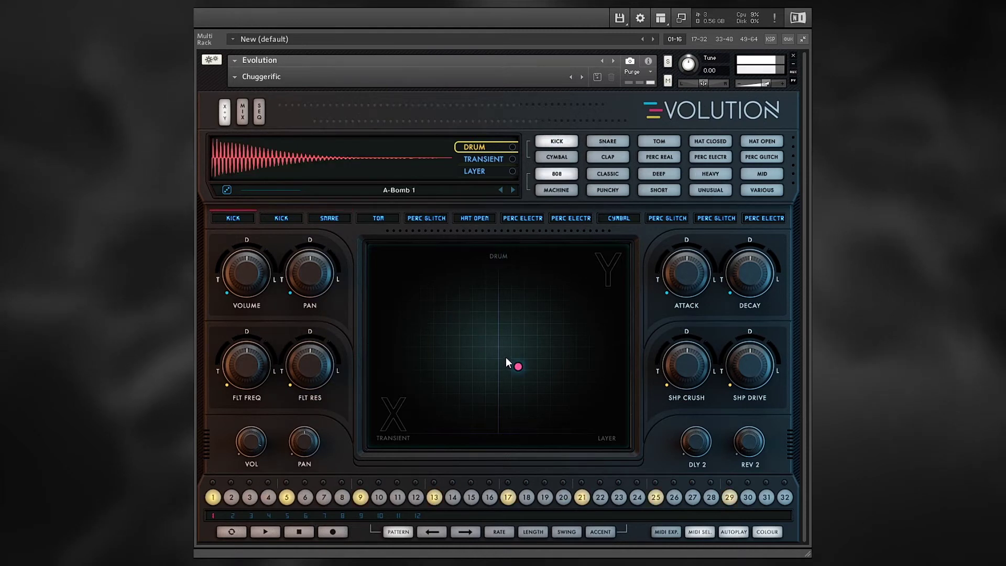
drag(506, 358, 501, 240)
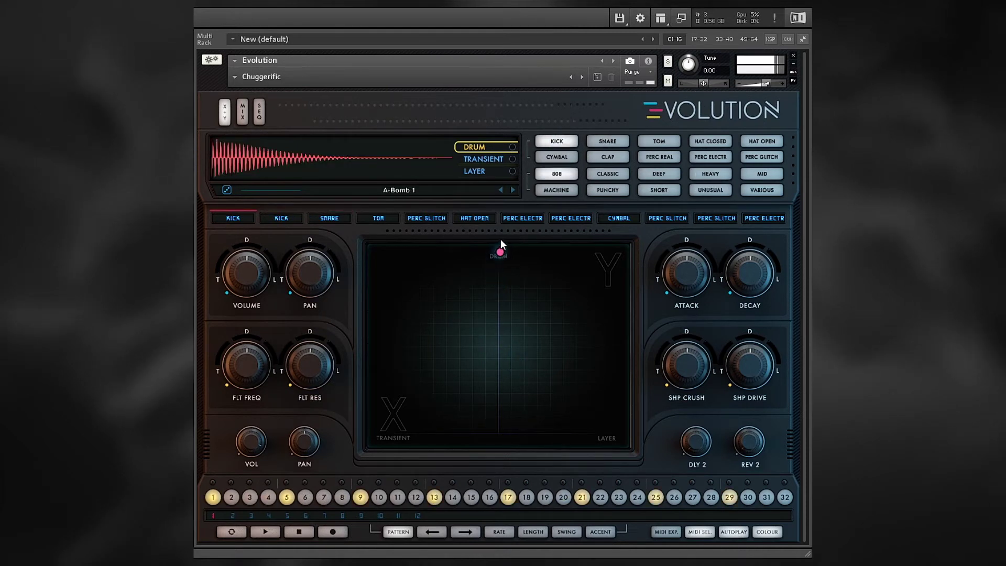
click(513, 190)
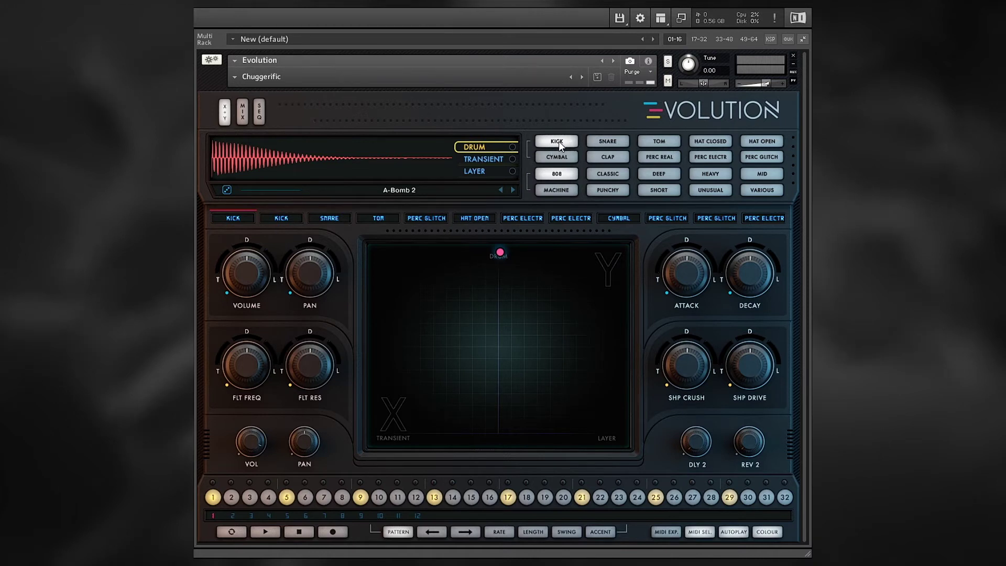
- Switch the first channel to the Tom category and set the XY blend point just below Drum
click(658, 144)
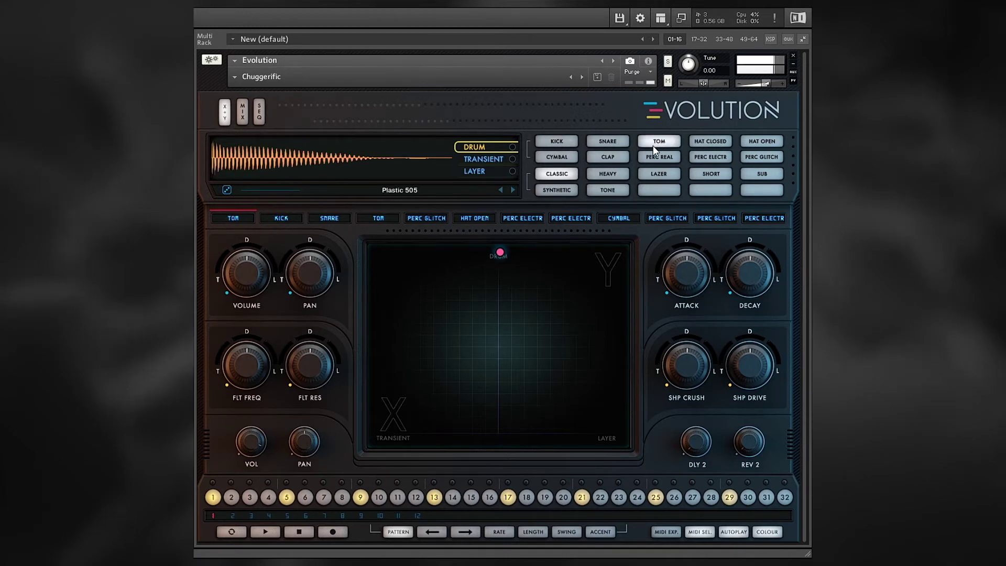
drag(524, 336, 499, 274)
- Return the first channel to the Kick category, try the Deep sound type, and choose Heavy
click(565, 143)
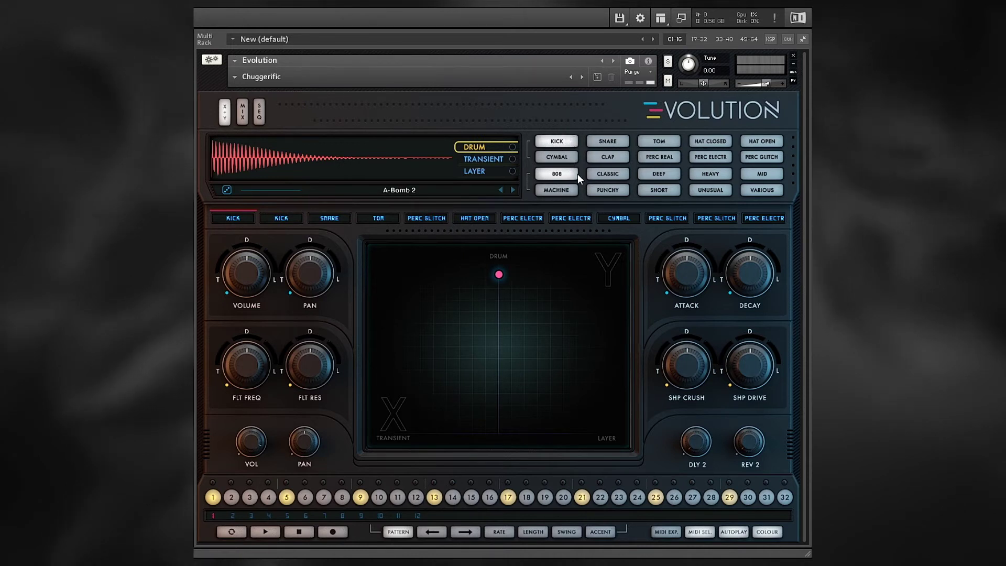
click(649, 169)
click(699, 172)
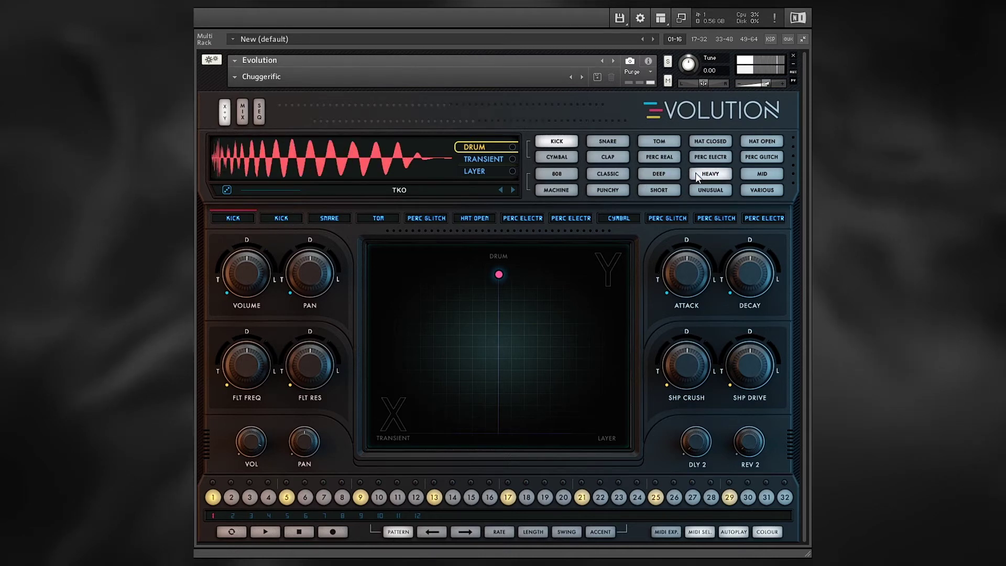
- Select the first kick's Transient source and move the XY blend point into the Transient corner
click(480, 158)
click(413, 419)
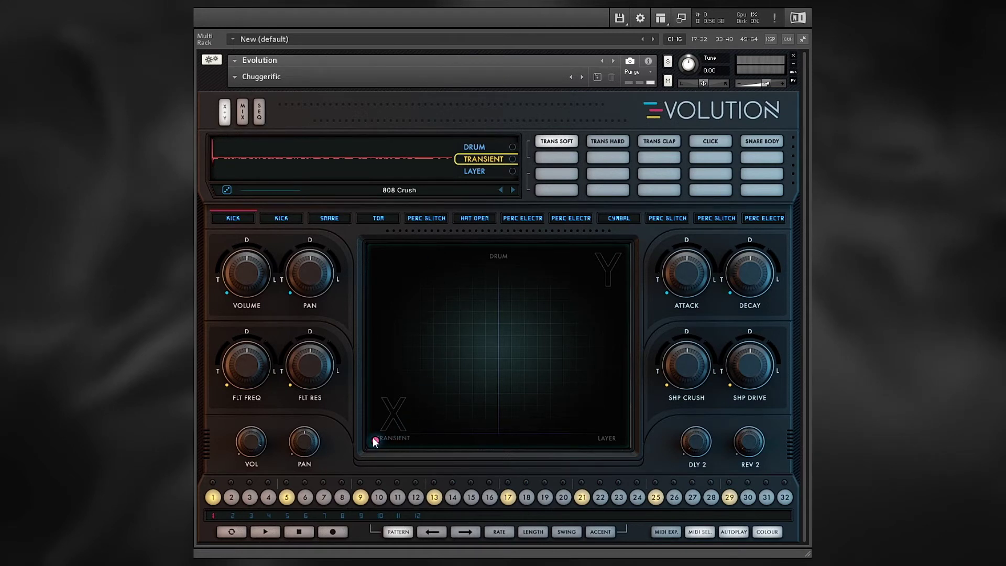
drag(465, 365, 385, 445)
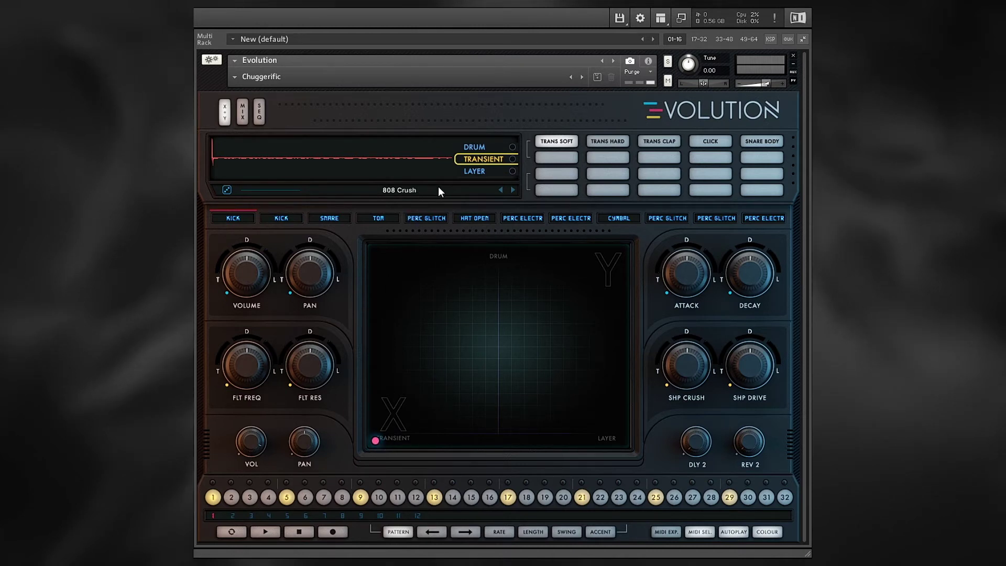
- Audition the Trans Soft samples from 808 Crush through 909 Beef up to Amped 808, and go back one sample
click(513, 191)
click(512, 190)
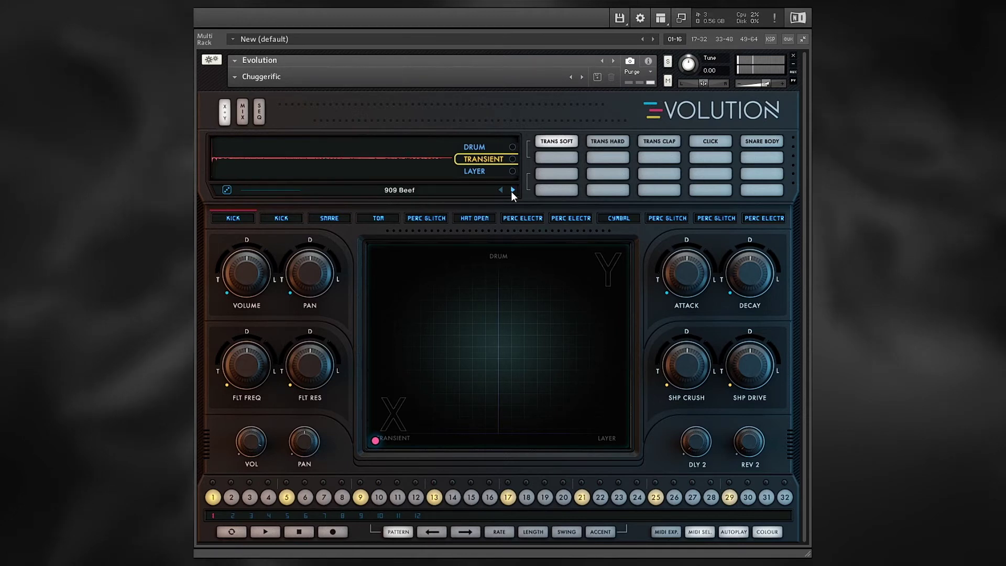
click(512, 190)
click(512, 190)
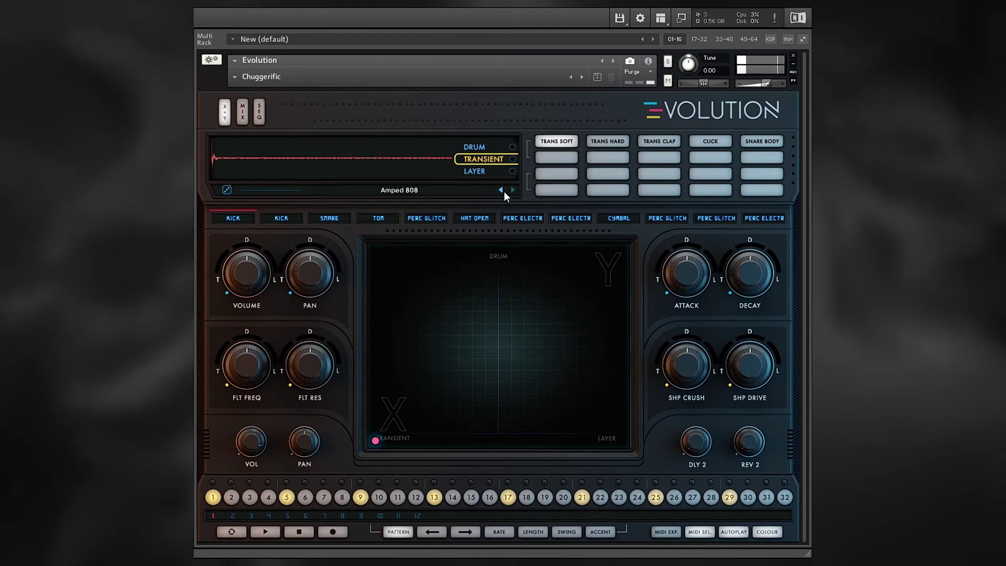
click(500, 189)
- Move the XY blend point to the Layer corner and audition the Sub Verb layer samples up to Black Hole, settling on Bass Room
drag(424, 401, 640, 476)
click(485, 174)
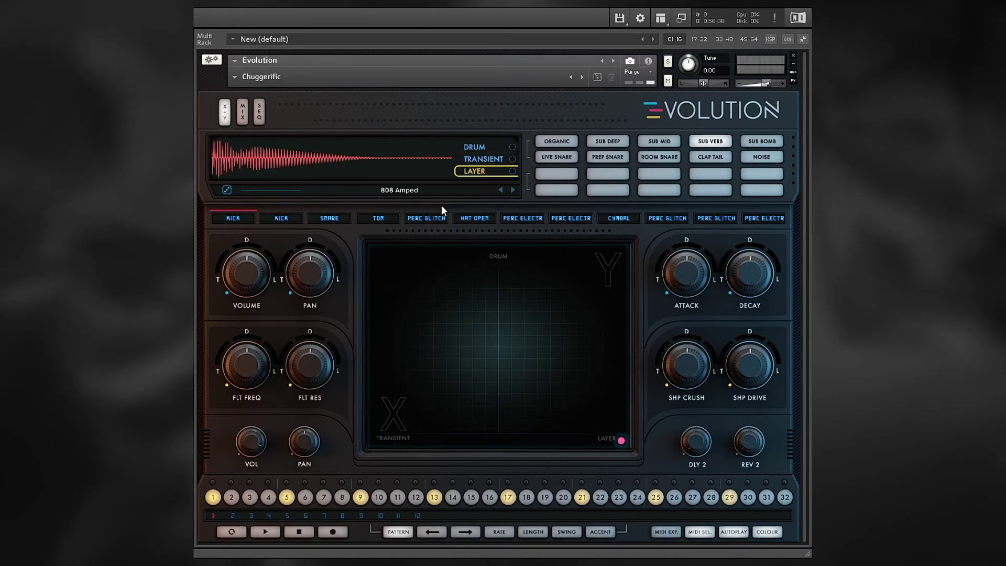
click(513, 190)
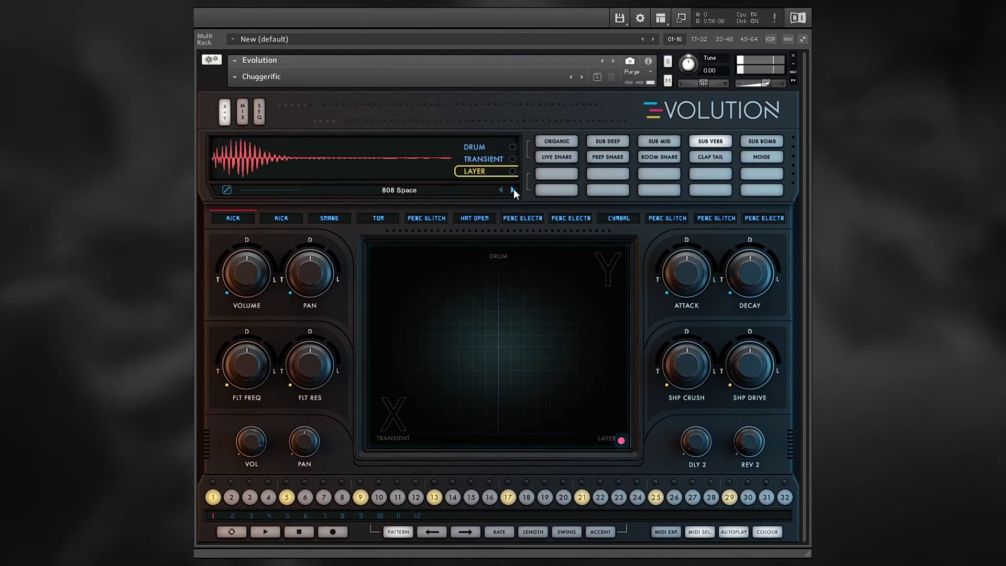
click(513, 189)
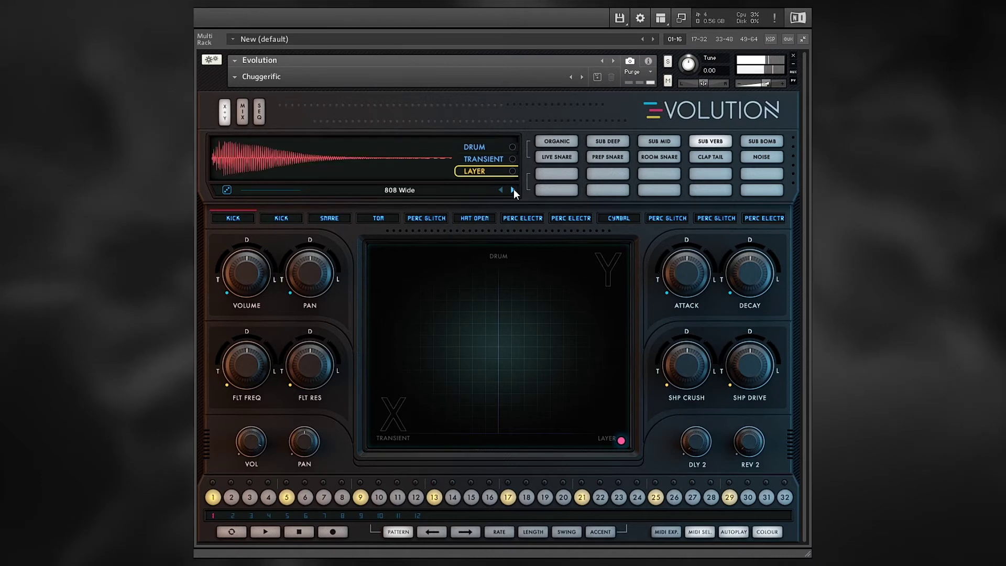
click(513, 190)
click(513, 189)
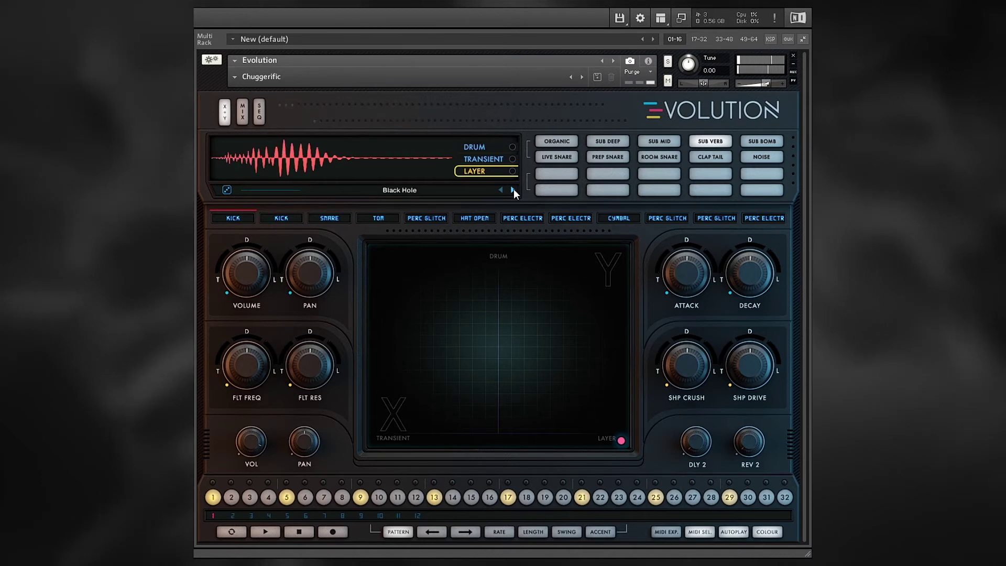
click(500, 190)
- Sweep the XY blend point up to Drum and back to slightly below and beside the pad's centre, towards Layer
drag(619, 440, 529, 289)
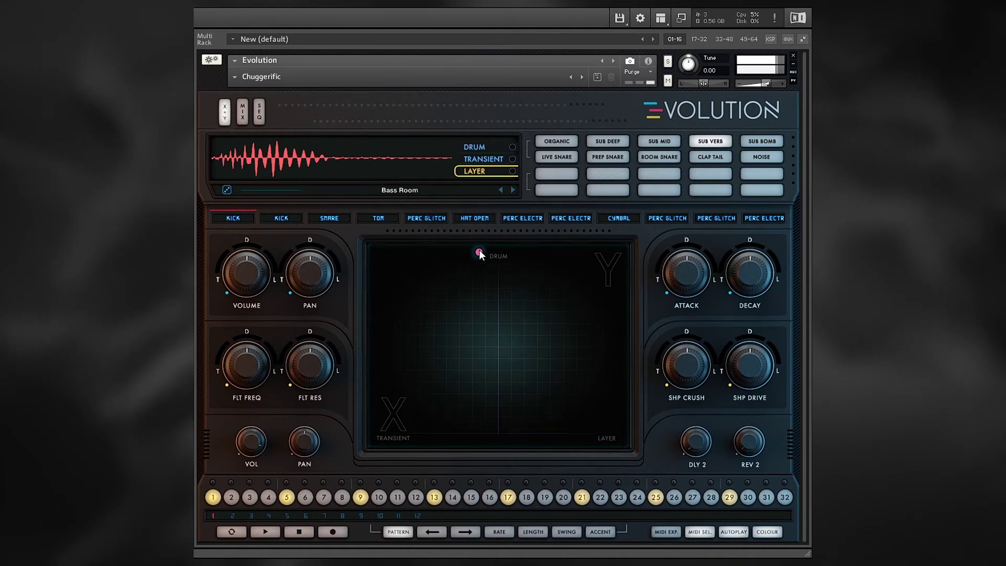
drag(479, 253, 475, 338)
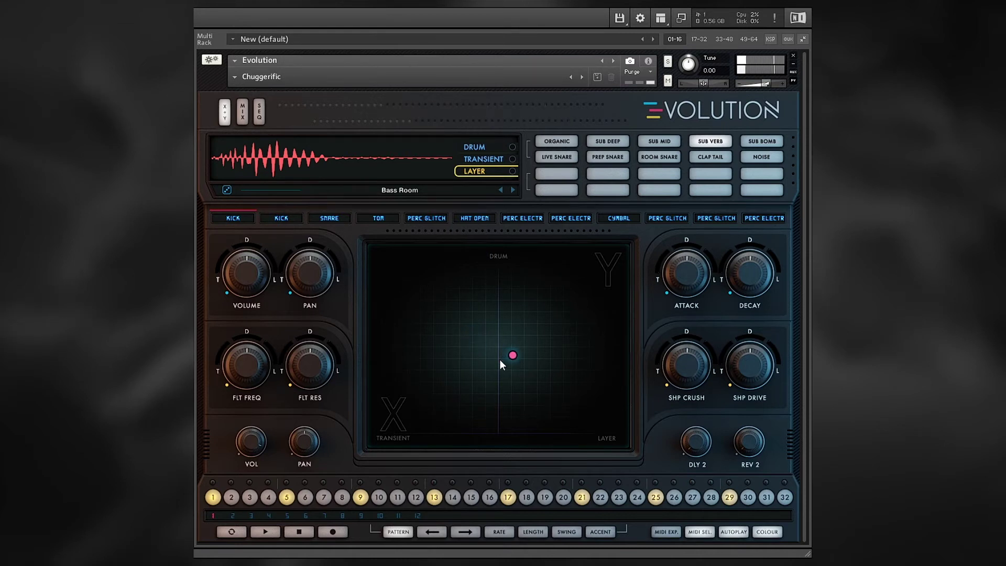
- Play the pattern twice to hear the blended kick in context, stopping playback each time
click(266, 531)
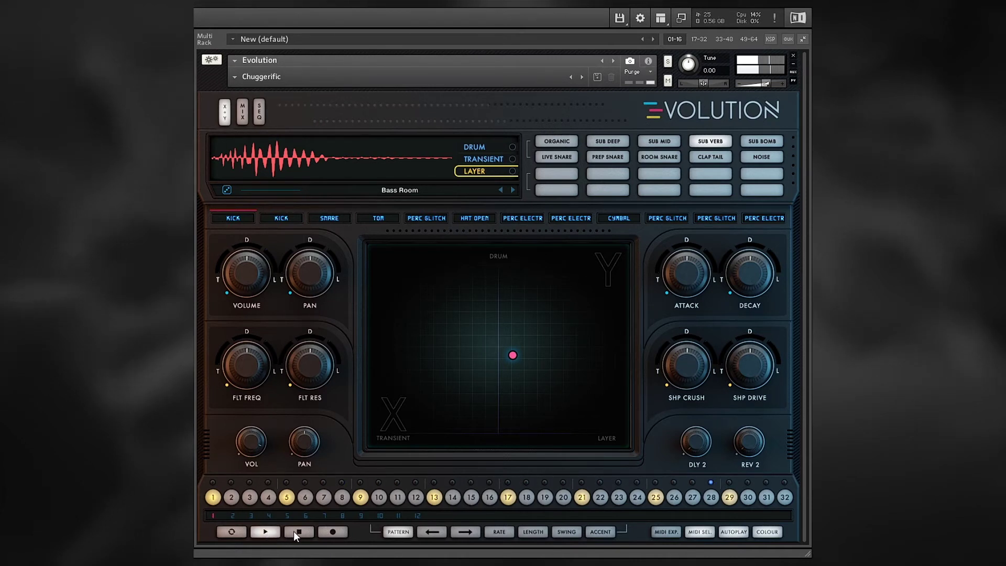
click(293, 530)
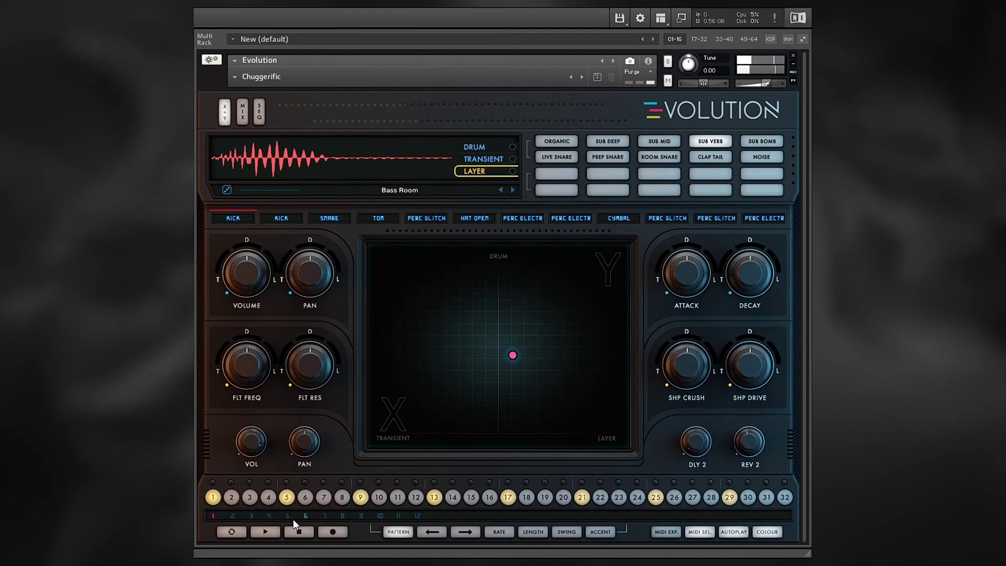
click(271, 532)
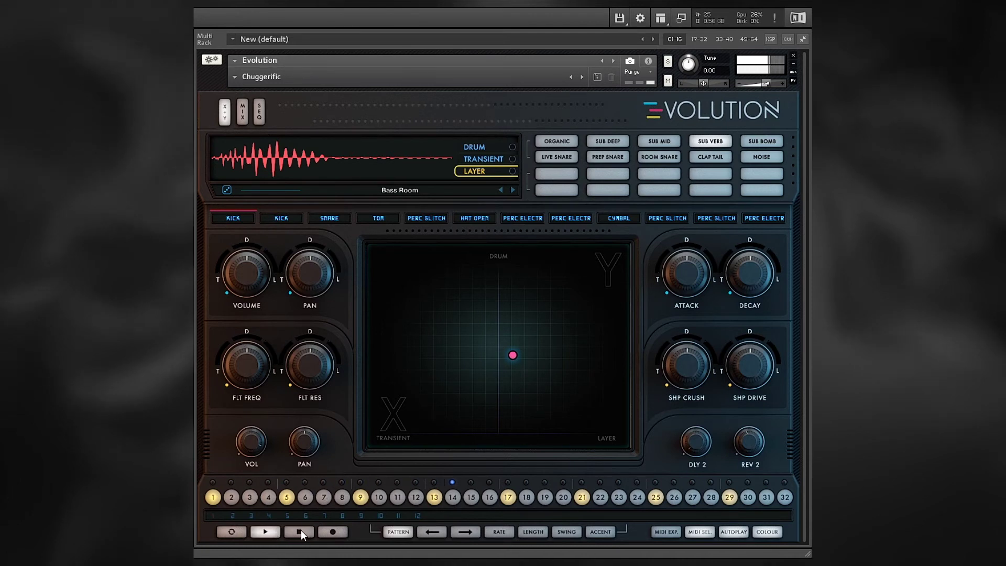
click(301, 530)
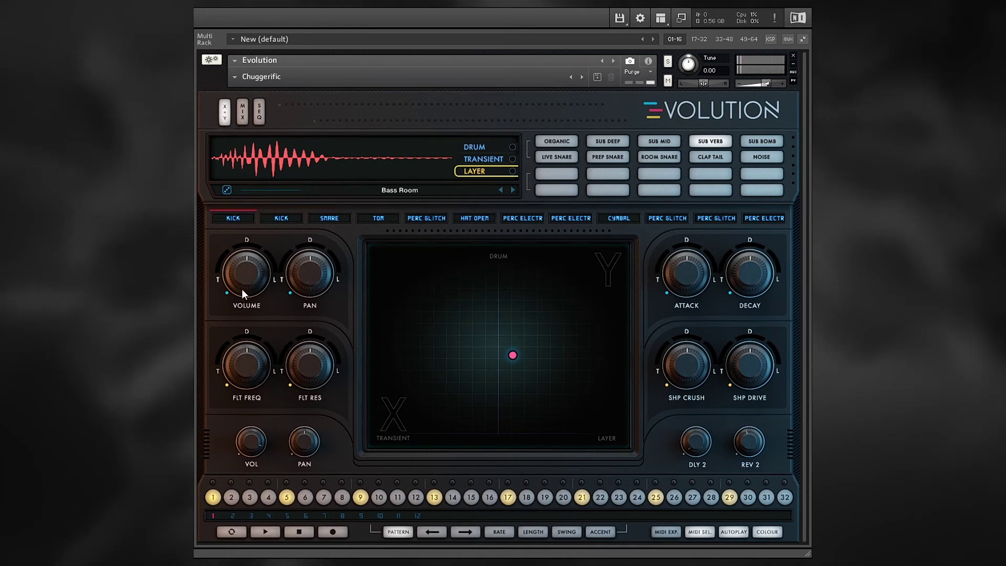
- Link the Volume knob to the Transient and Layer sources, leaving Drum unlinked, and turn the knob
mouse_move(253, 276)
mouse_down()
mouse_move(253, 243)
mouse_move(249, 288)
mouse_up()
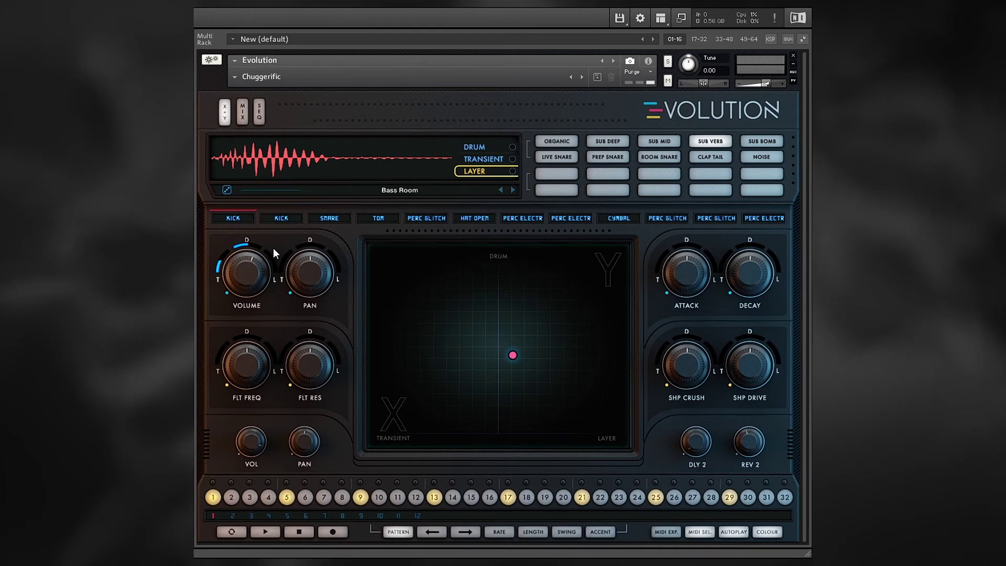
drag(268, 254, 272, 240)
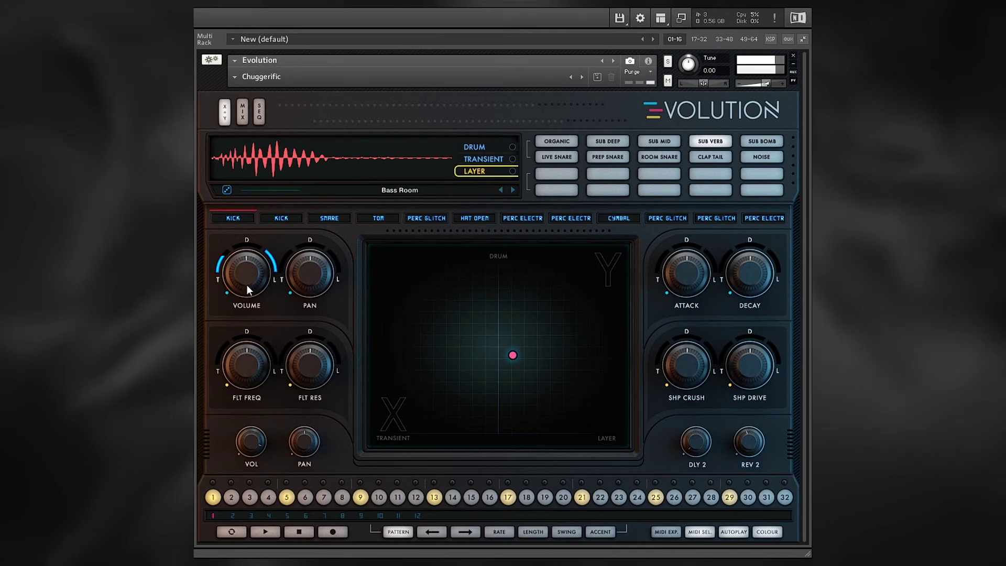
drag(245, 282, 249, 234)
- Test the linked Volume knob with the XY blend point near Drum, in the Transient corner and in the Layer corner
drag(506, 283, 501, 302)
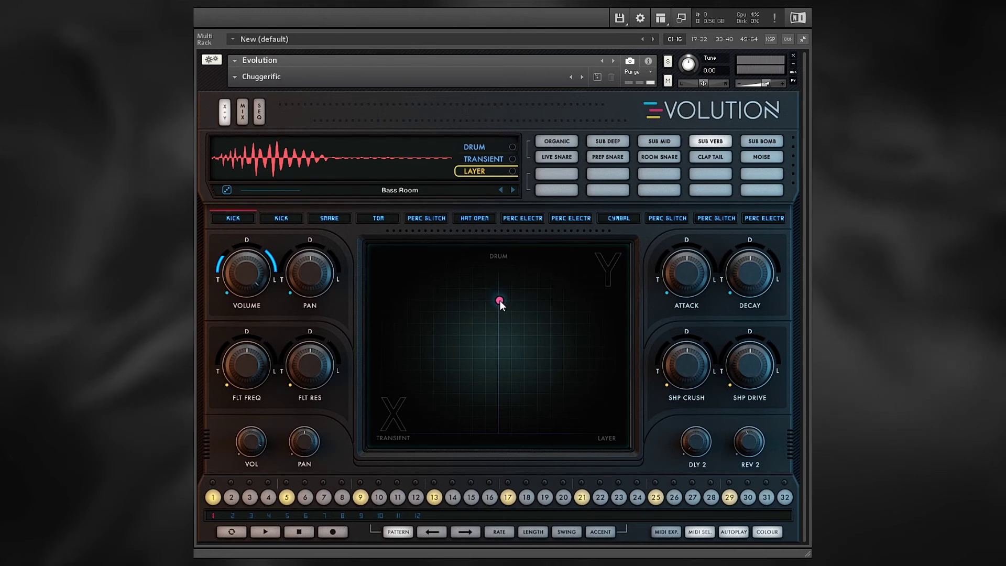
drag(271, 282, 248, 341)
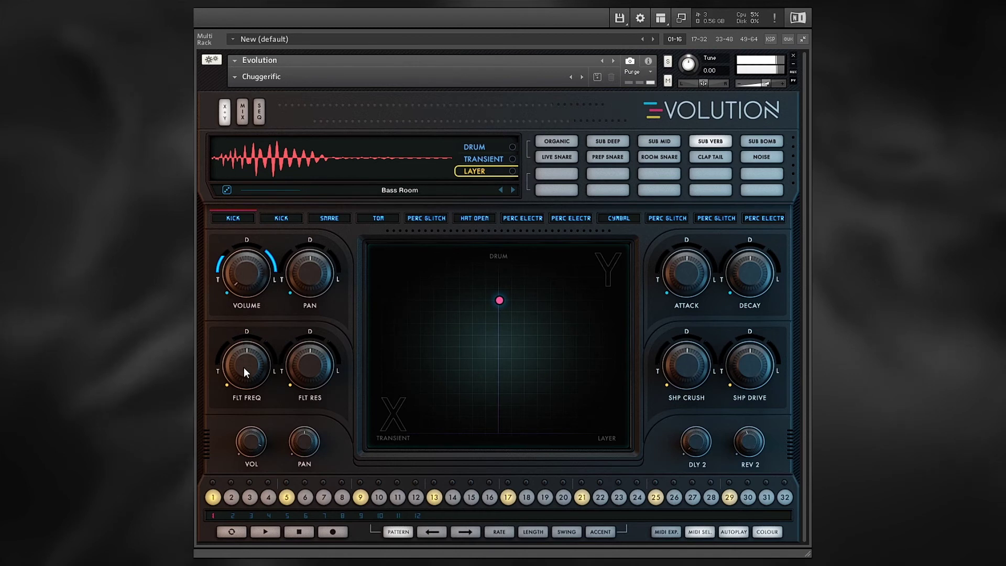
drag(500, 300, 376, 440)
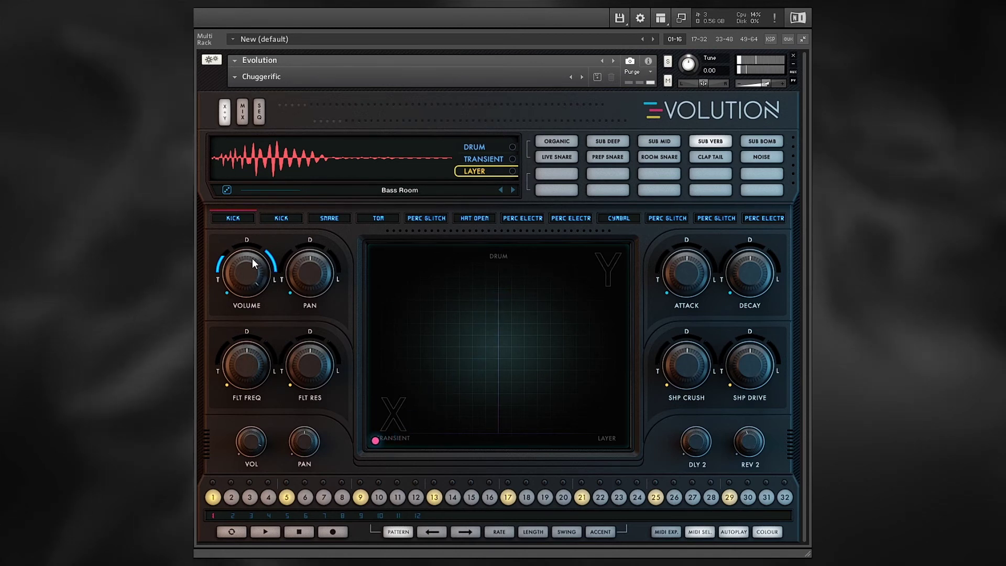
drag(247, 264, 243, 376)
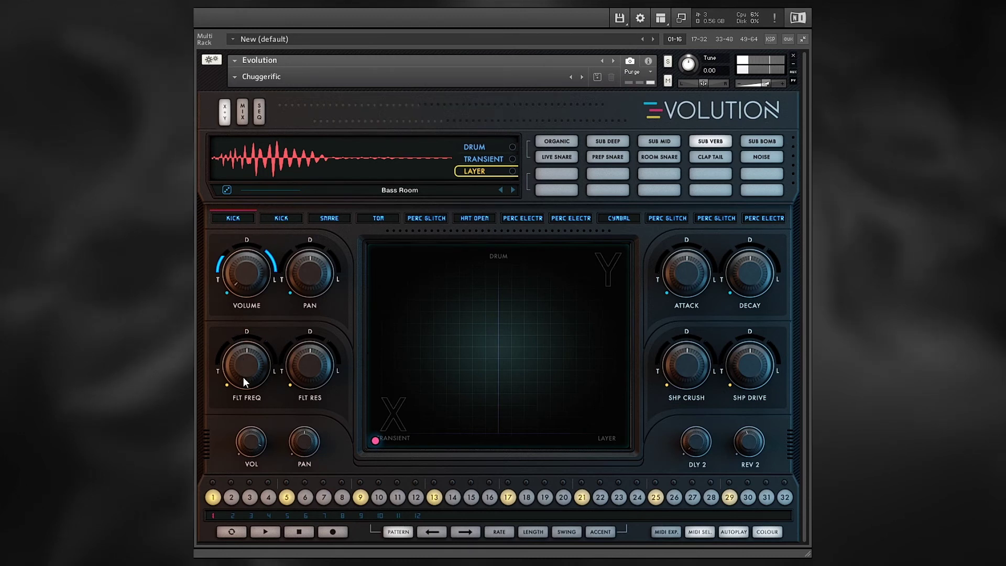
drag(375, 440, 622, 441)
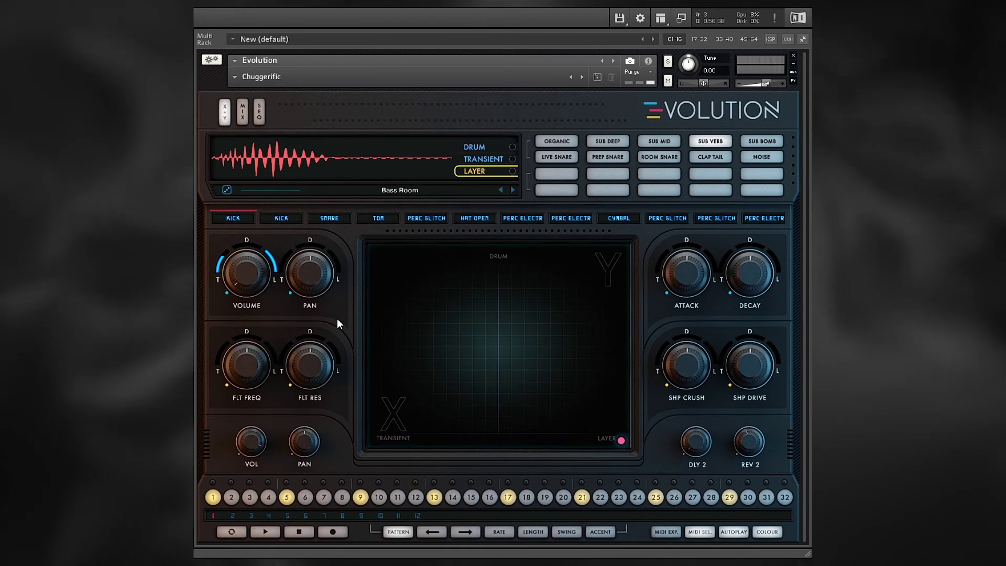
drag(244, 252, 225, 304)
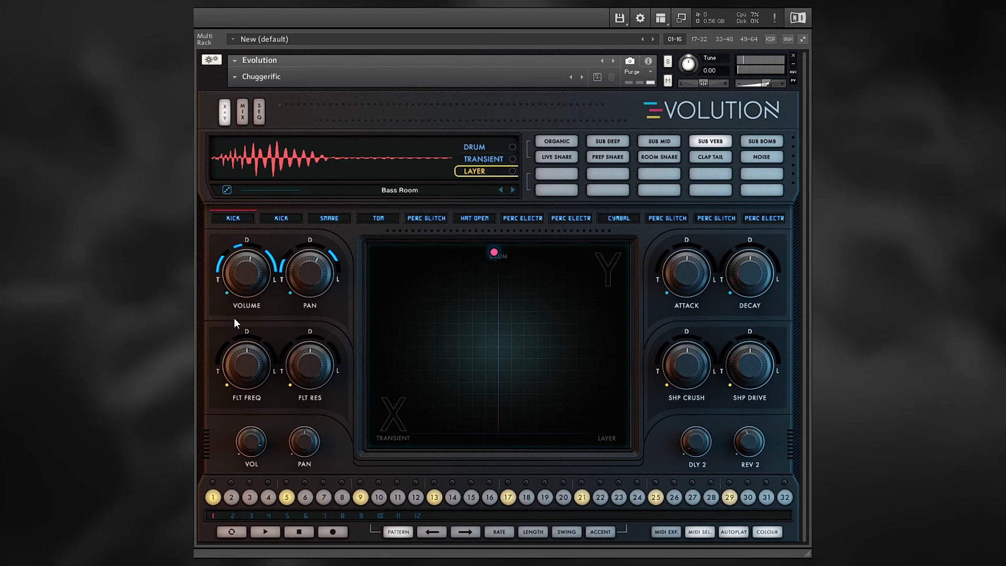
- Show the list of parameters assignable to the Flt Freq knob and close it without choosing another
click(244, 400)
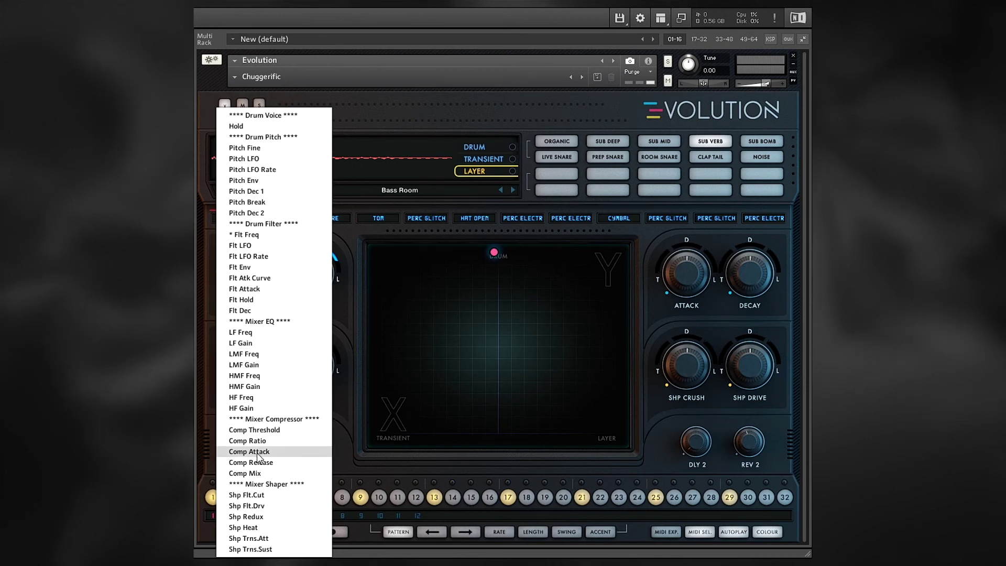
click(402, 325)
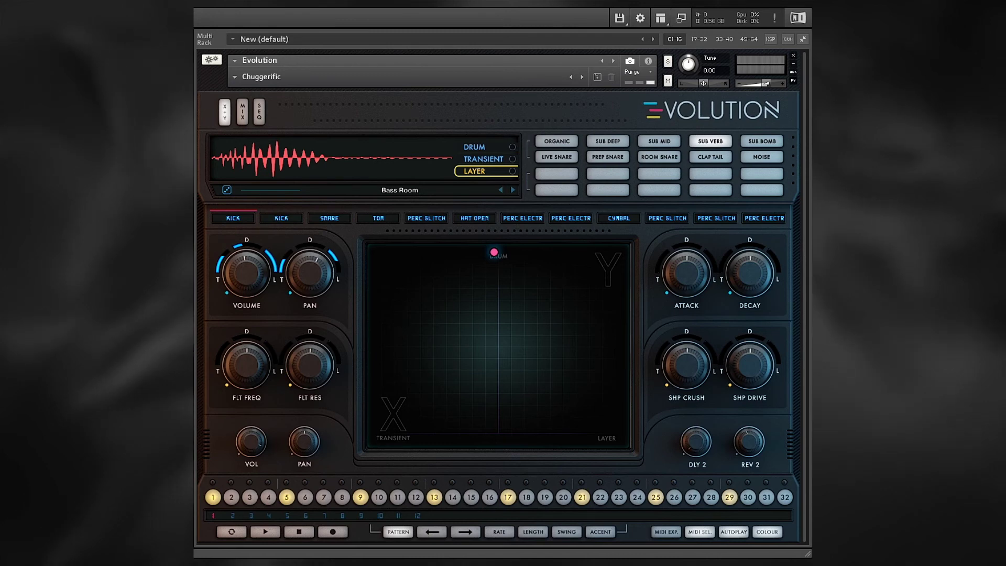
- Show the sequencer page, load the Drum & Bass preset Beef, and start playing its pattern
click(259, 112)
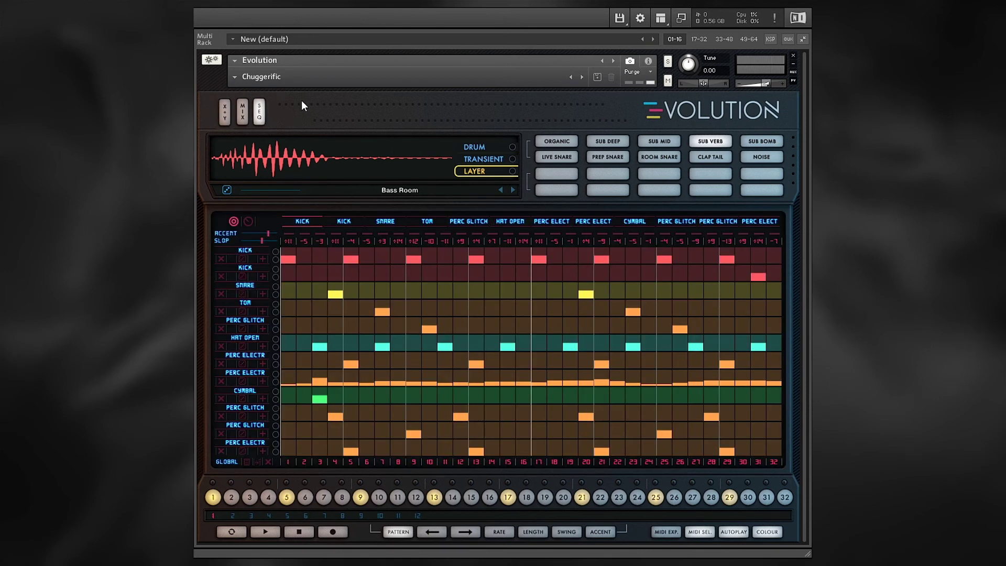
click(236, 79)
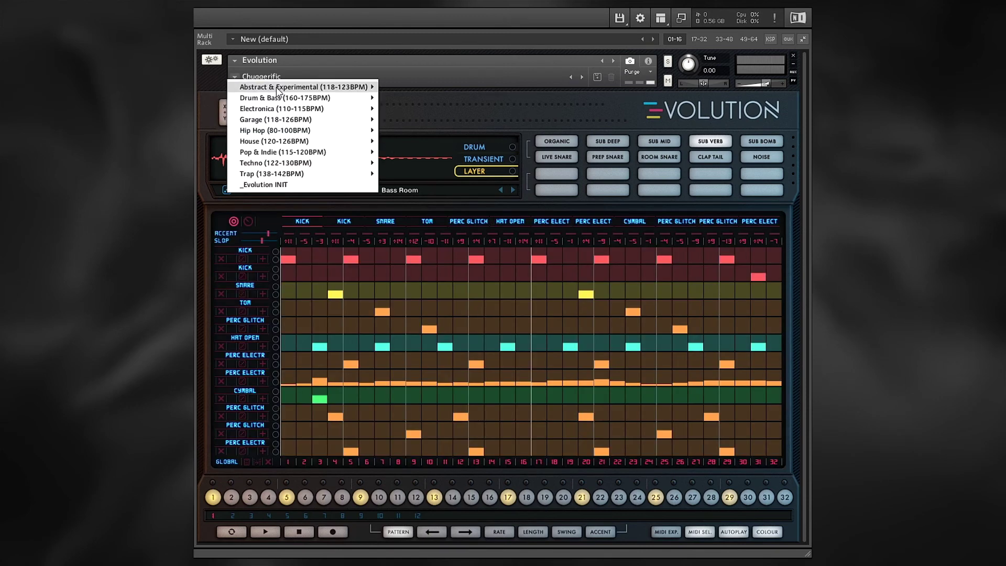
mouse_move(278, 91)
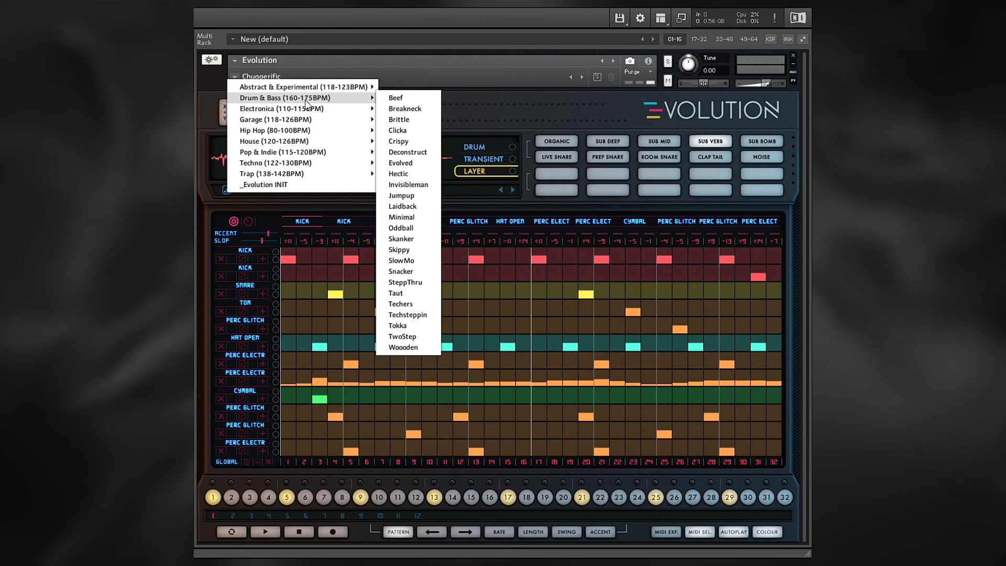
click(397, 98)
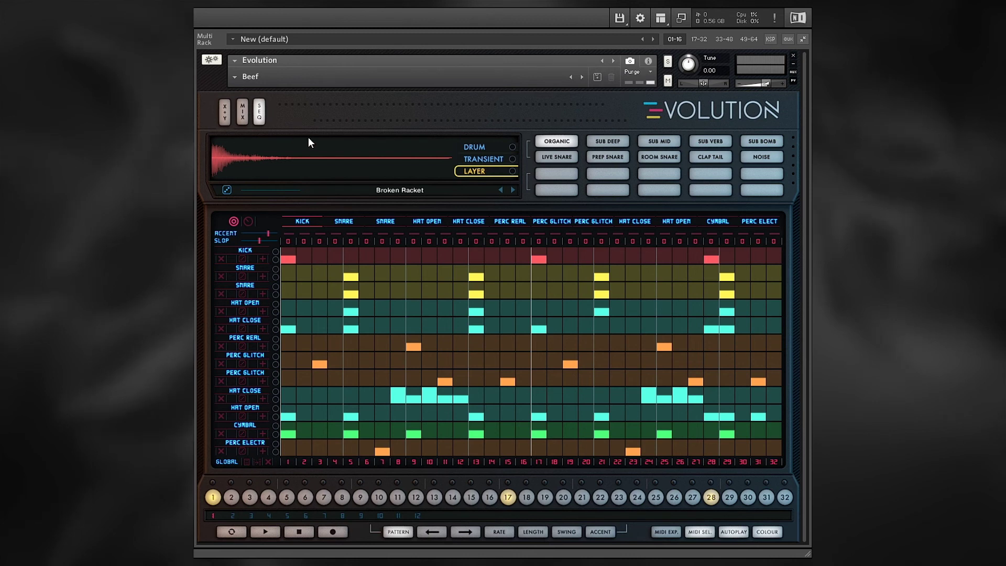
click(269, 532)
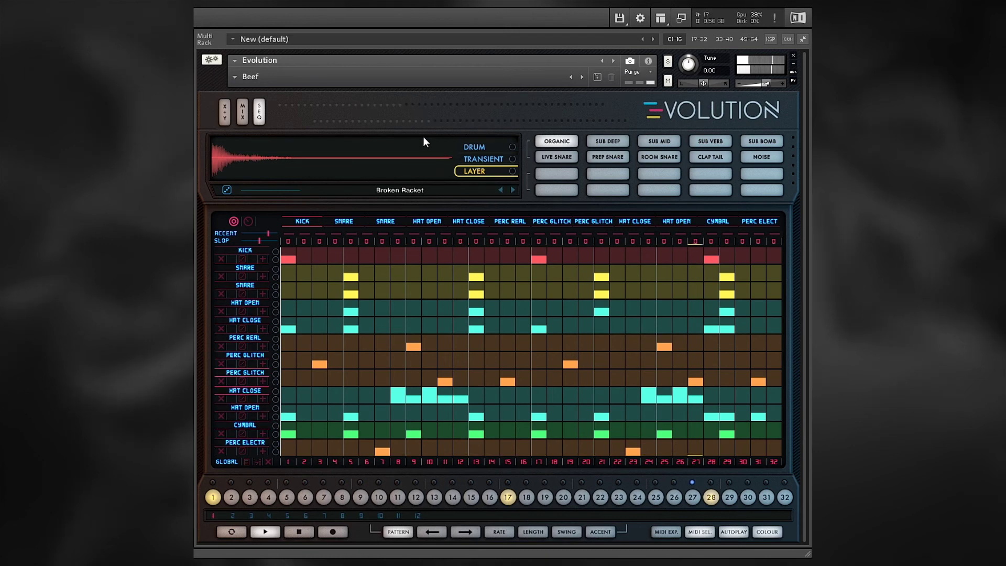
- Audition the presets Breakneck, Brittle, Clicka and Crispy during playback, and stop the pattern
click(583, 77)
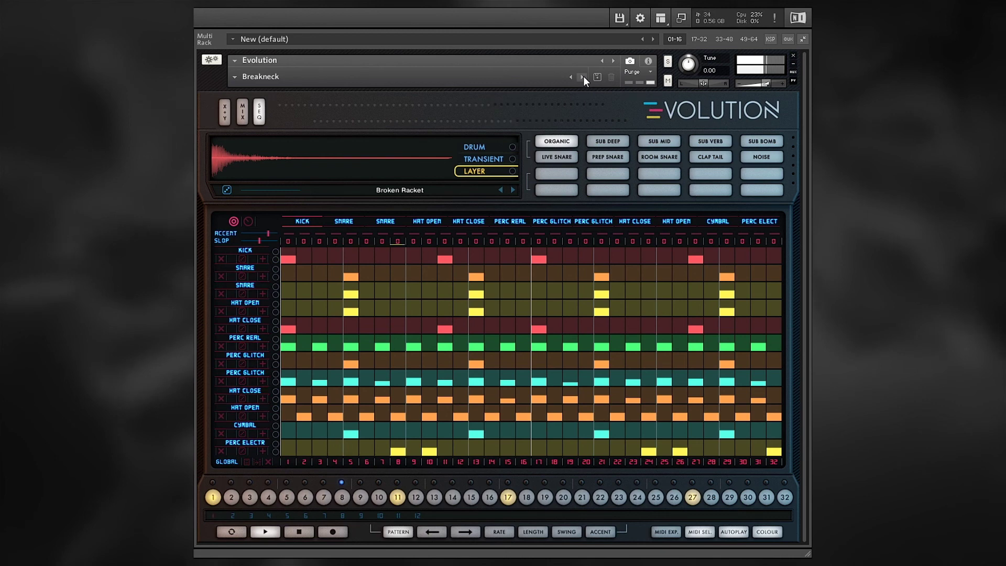
click(582, 78)
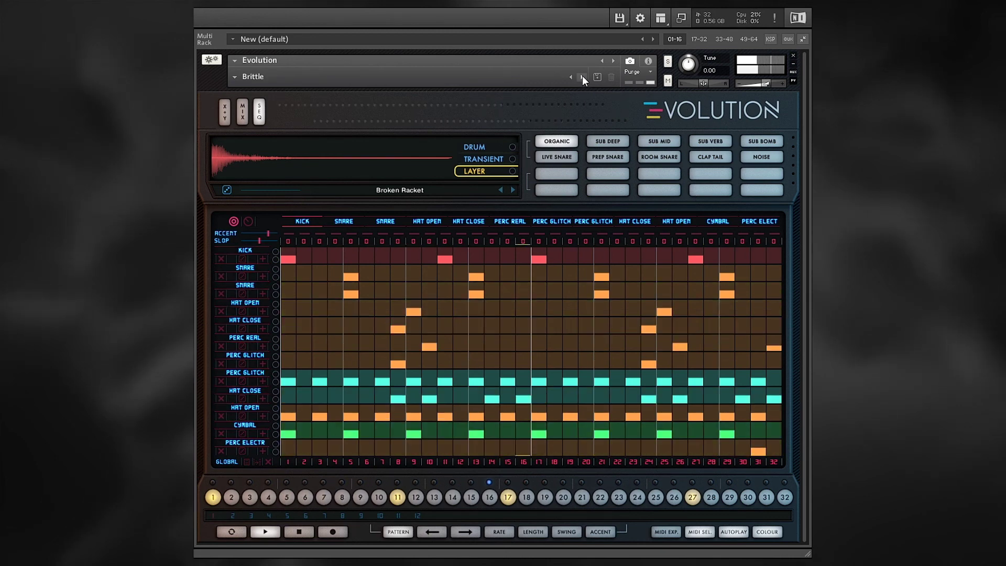
click(582, 77)
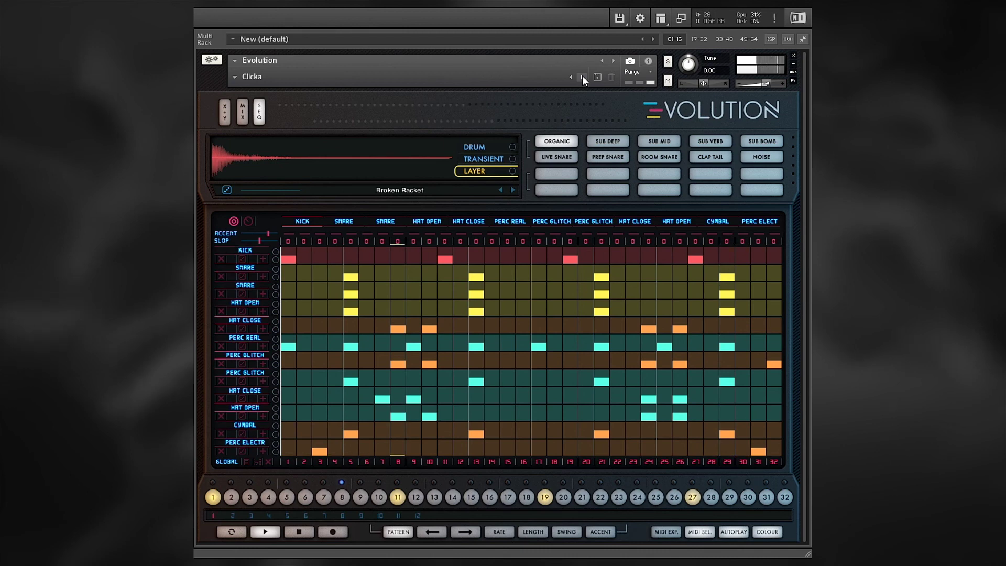
click(582, 77)
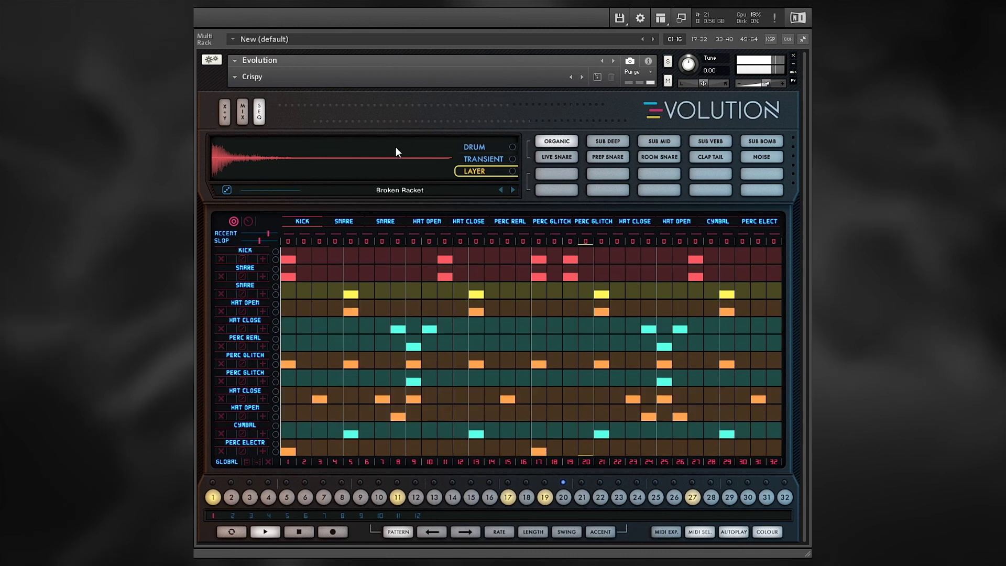
click(297, 532)
- Load the Trap preset Backwards, check the list of Trap presets without choosing another, and start playing the pattern
click(234, 77)
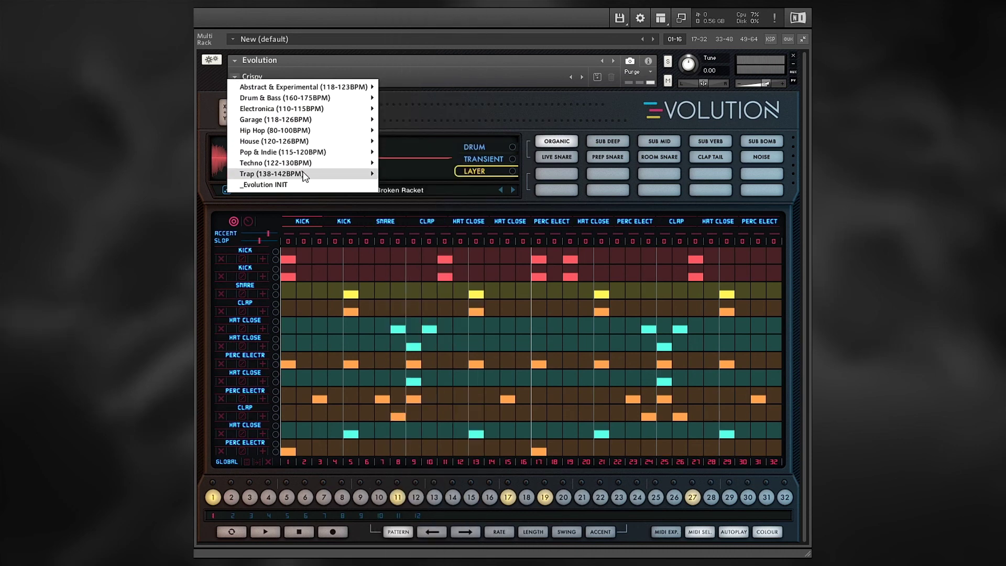
mouse_move(306, 174)
click(402, 176)
click(234, 76)
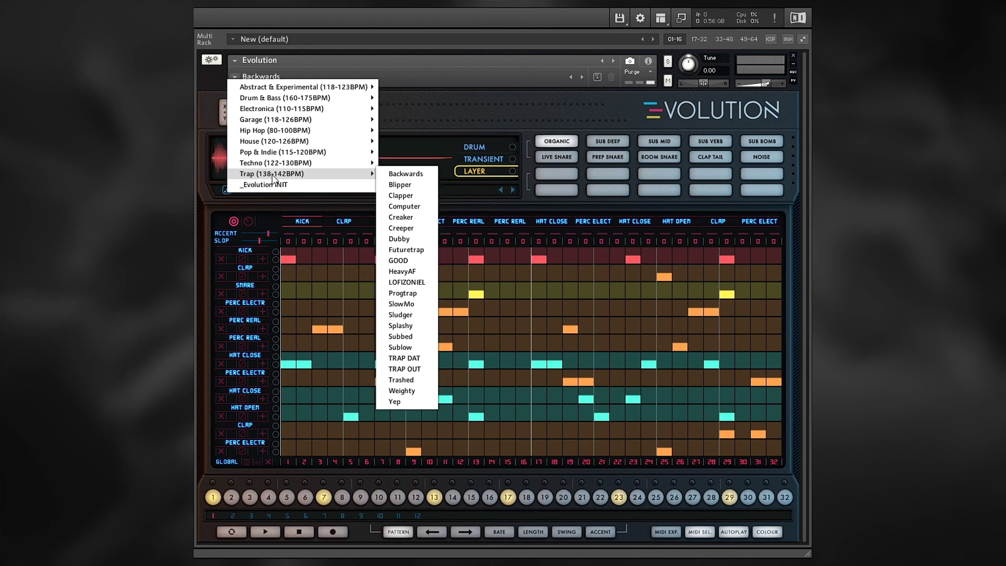
click(208, 94)
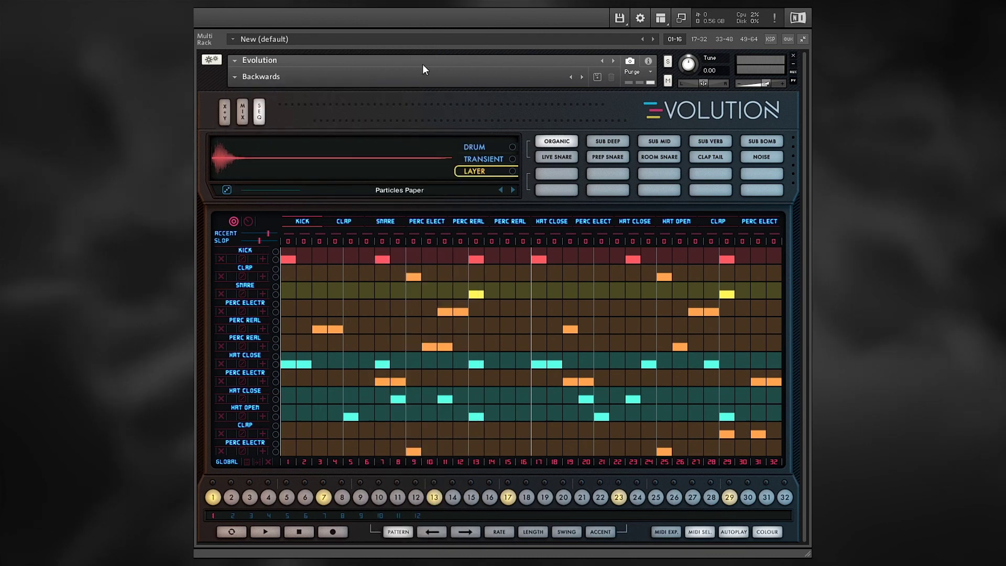
click(269, 534)
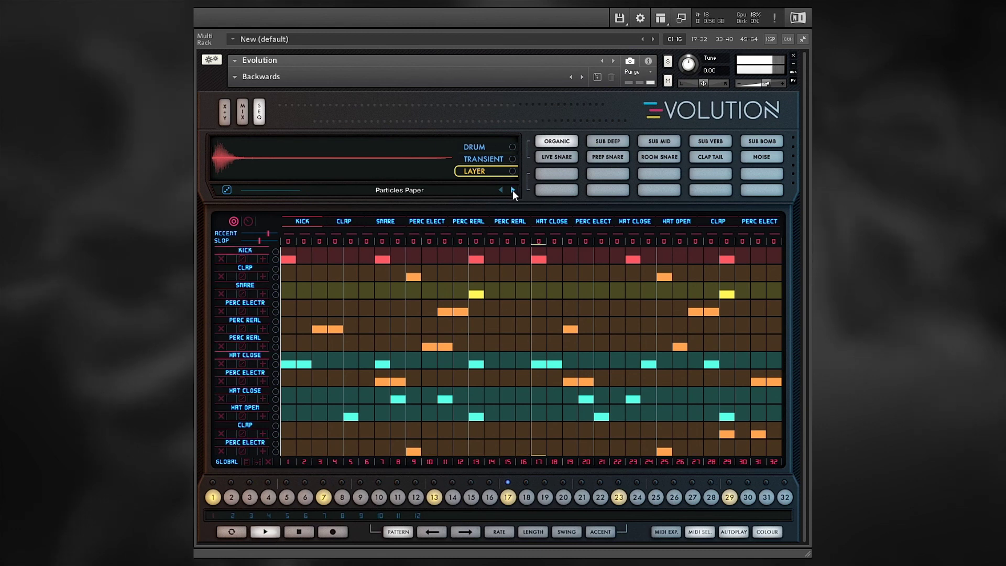
- Audition the Trap presets Blipper, Clapper, Computer and Creaker during playback, and stop the pattern
click(583, 77)
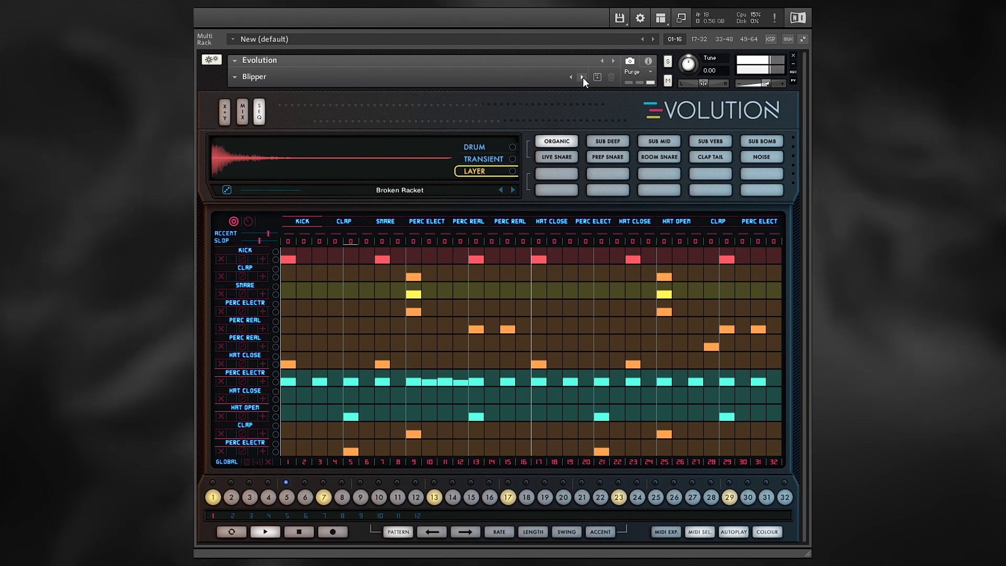
click(582, 77)
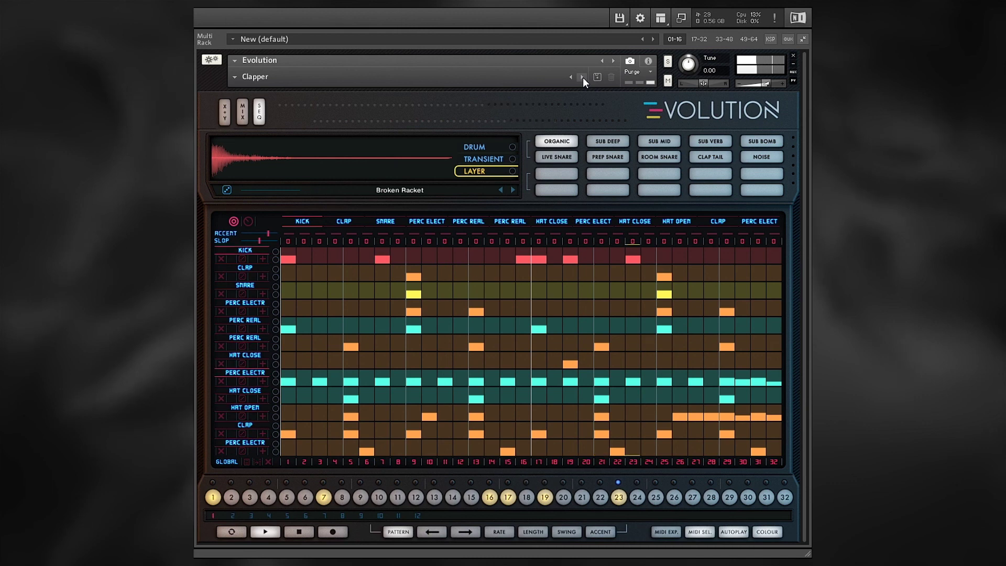
click(582, 77)
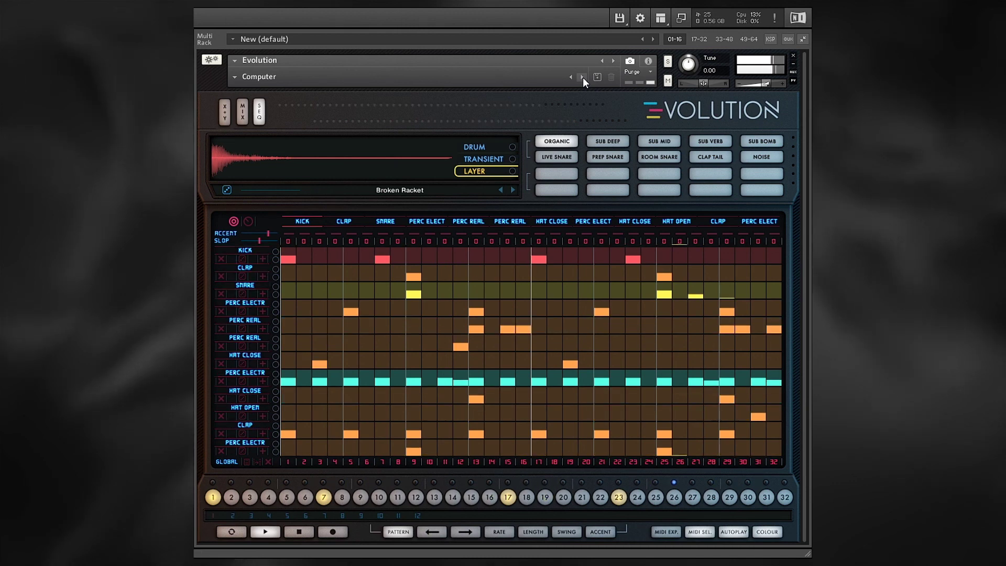
click(583, 77)
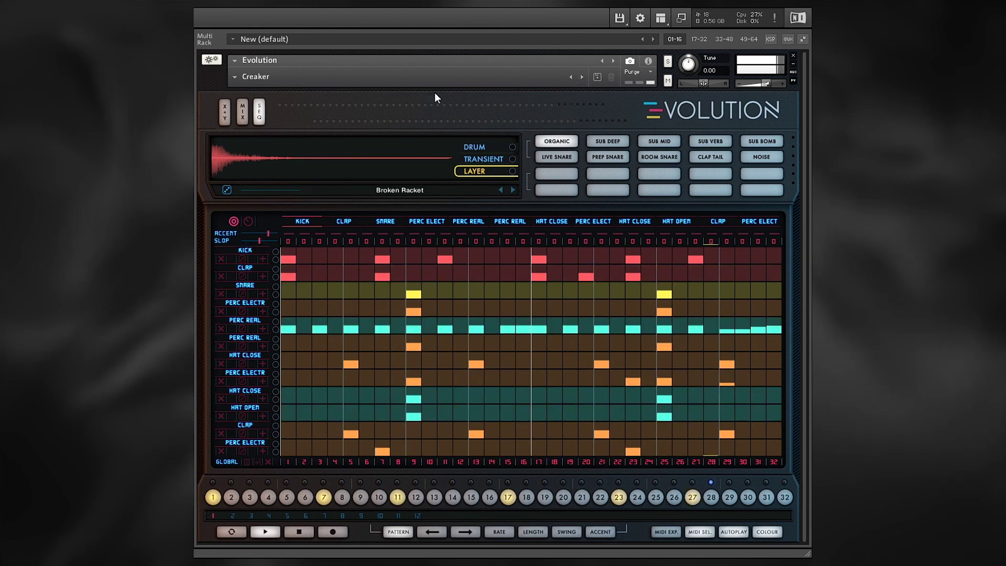
click(296, 530)
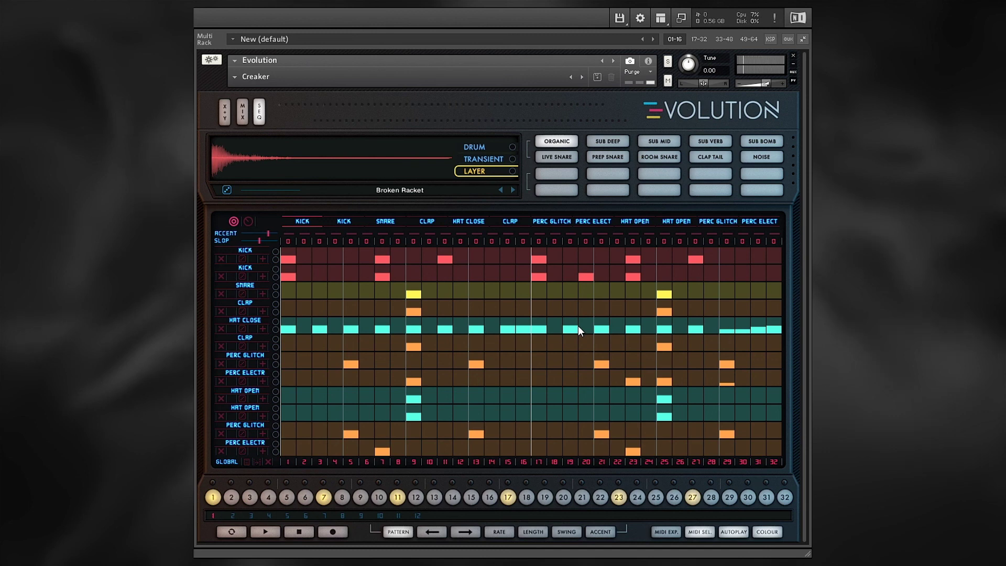
- Browse the preset genre categories and the Drum & Bass preset list, and close it without loading a preset
click(236, 76)
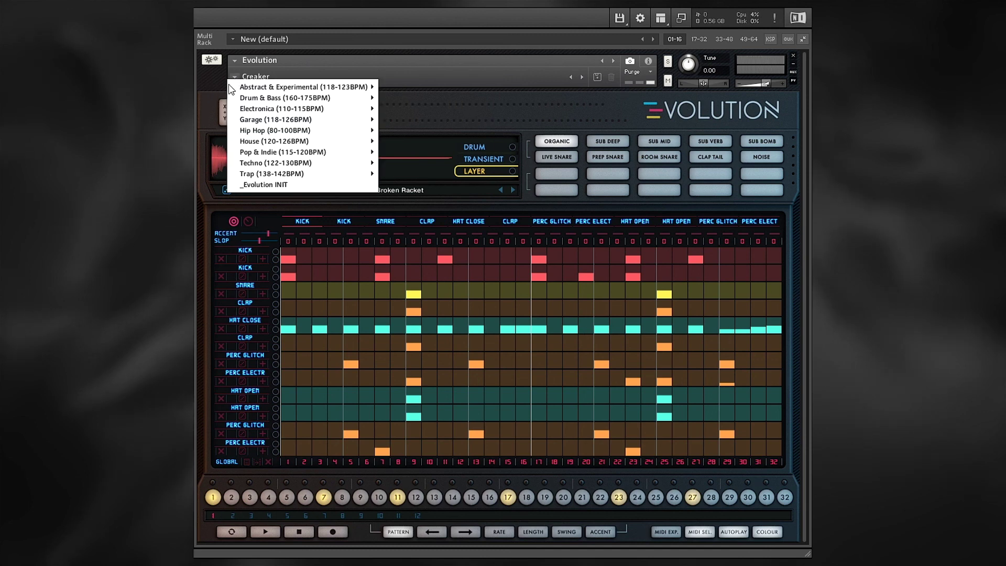
mouse_move(240, 85)
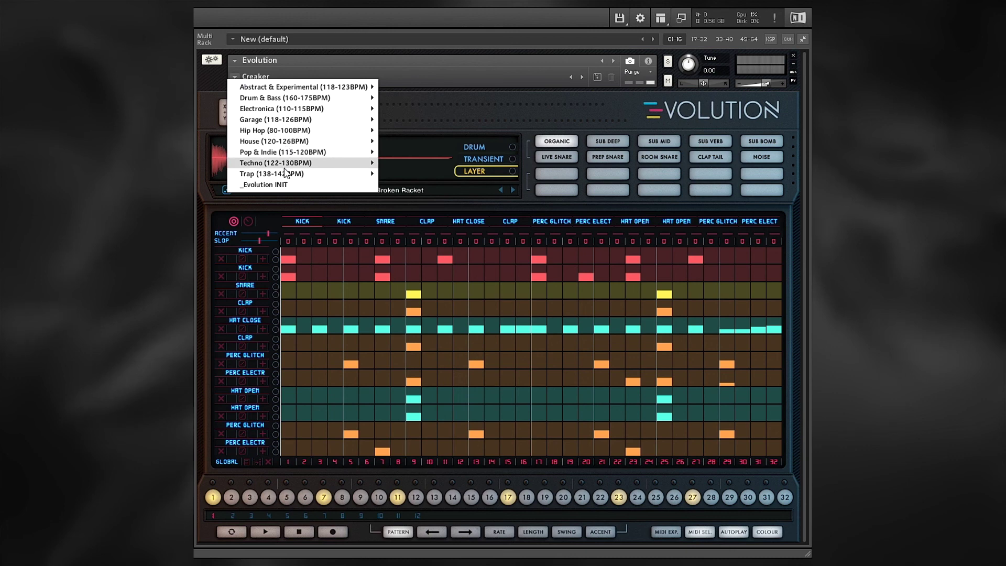
mouse_move(285, 165)
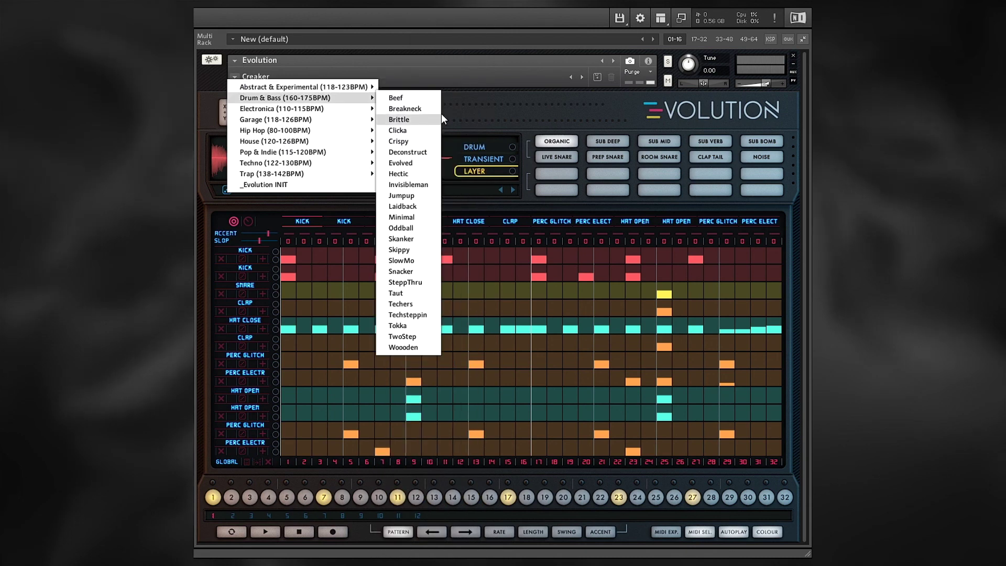
click(497, 115)
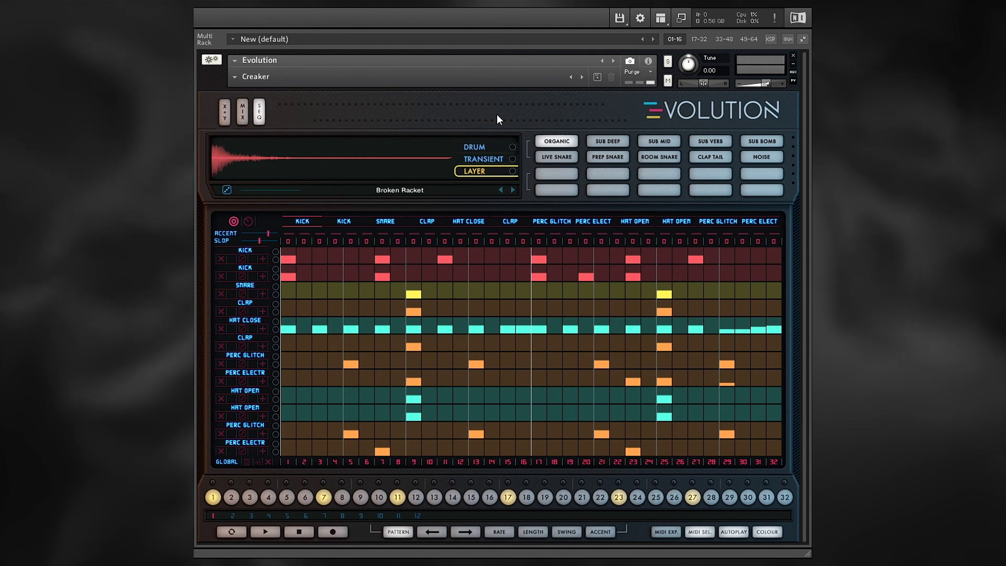